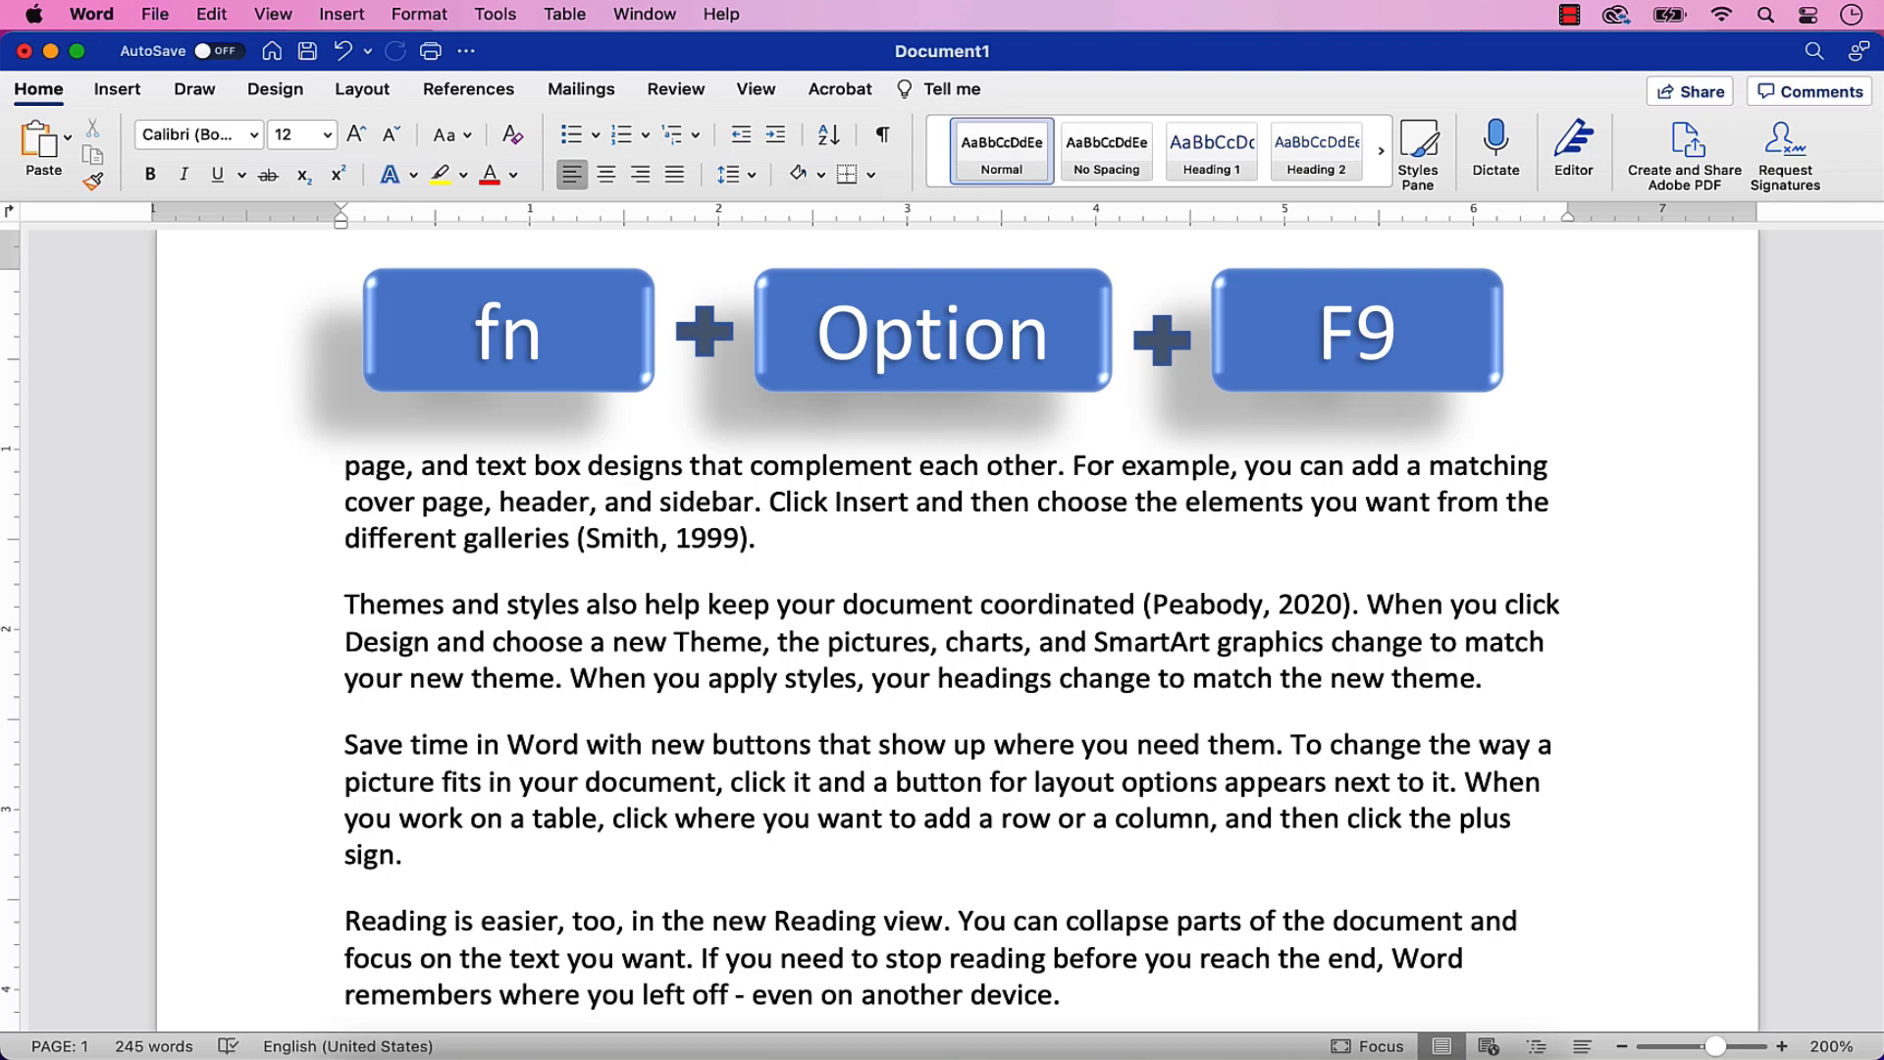
Step: Show citations as field codes like { CITATION Smi99 \l 1033 } and check the View preferences
{"action": "key", "text": "alt+F9"}
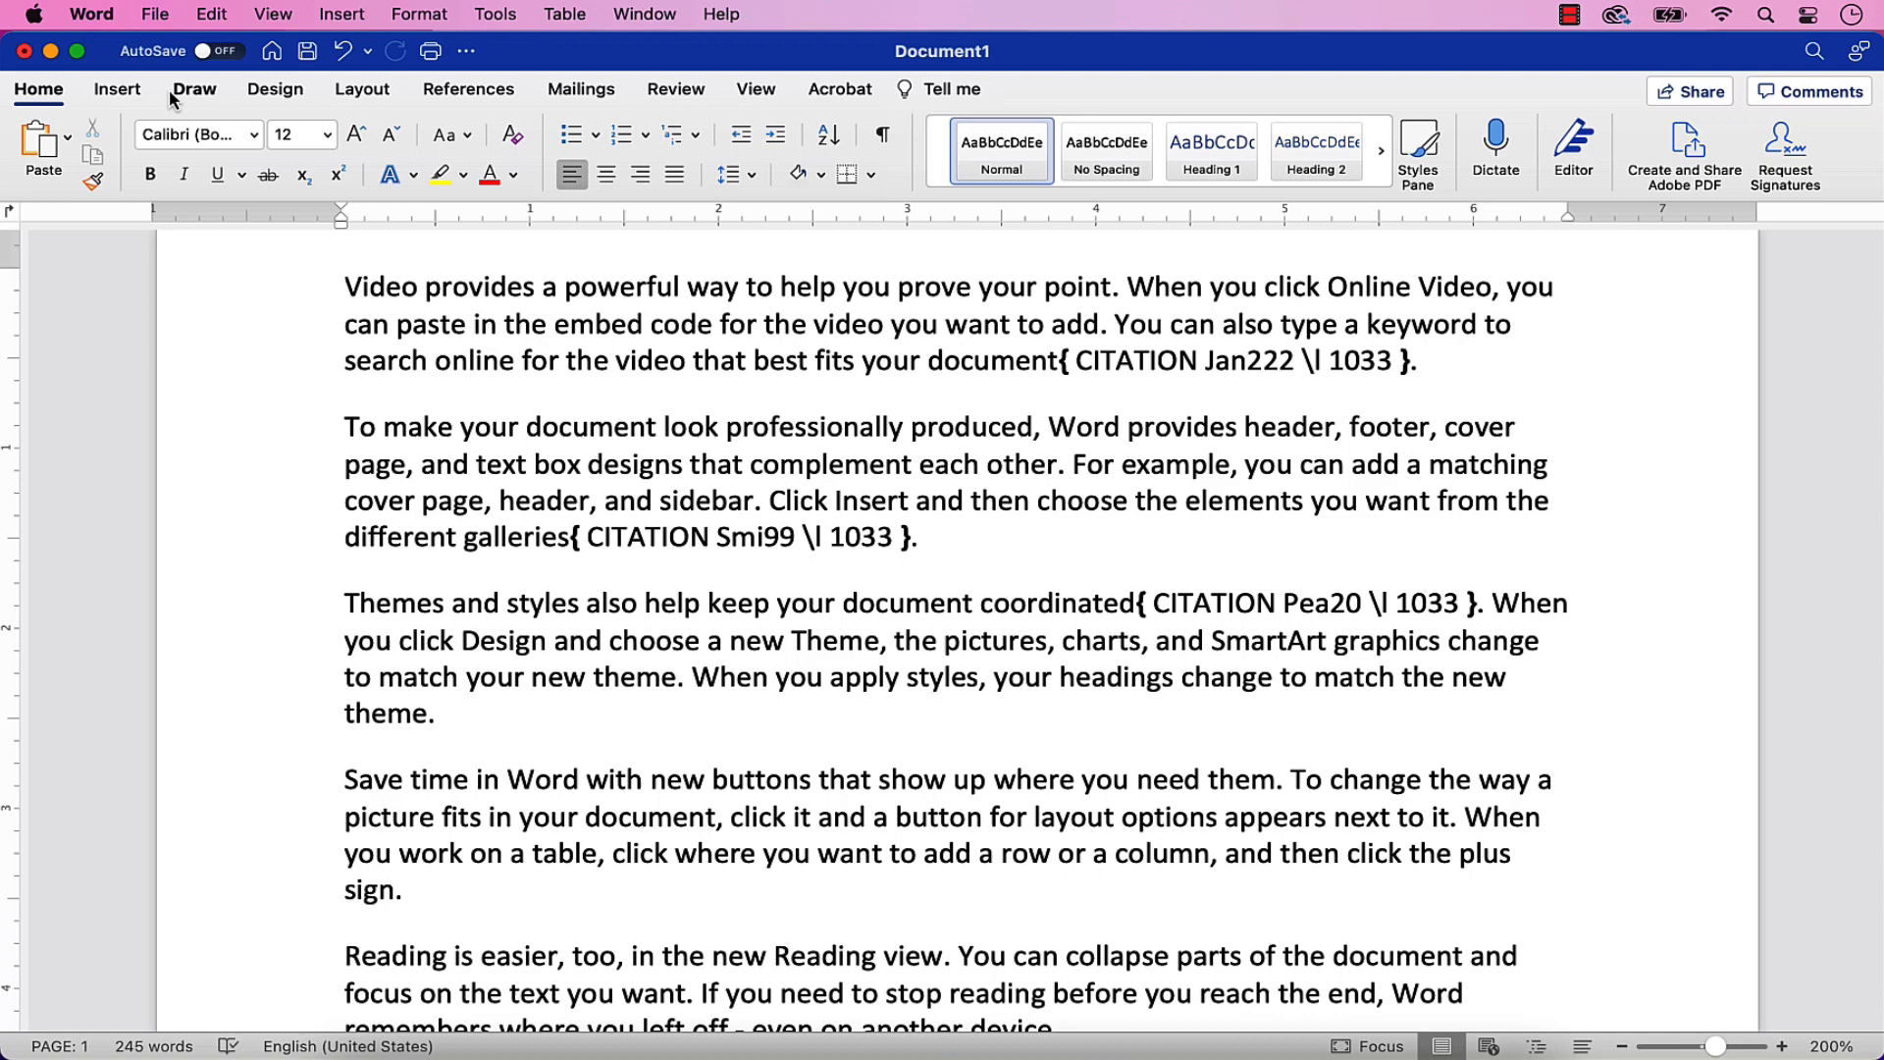
{"action": "left_click", "coordinate": [100, 15]}
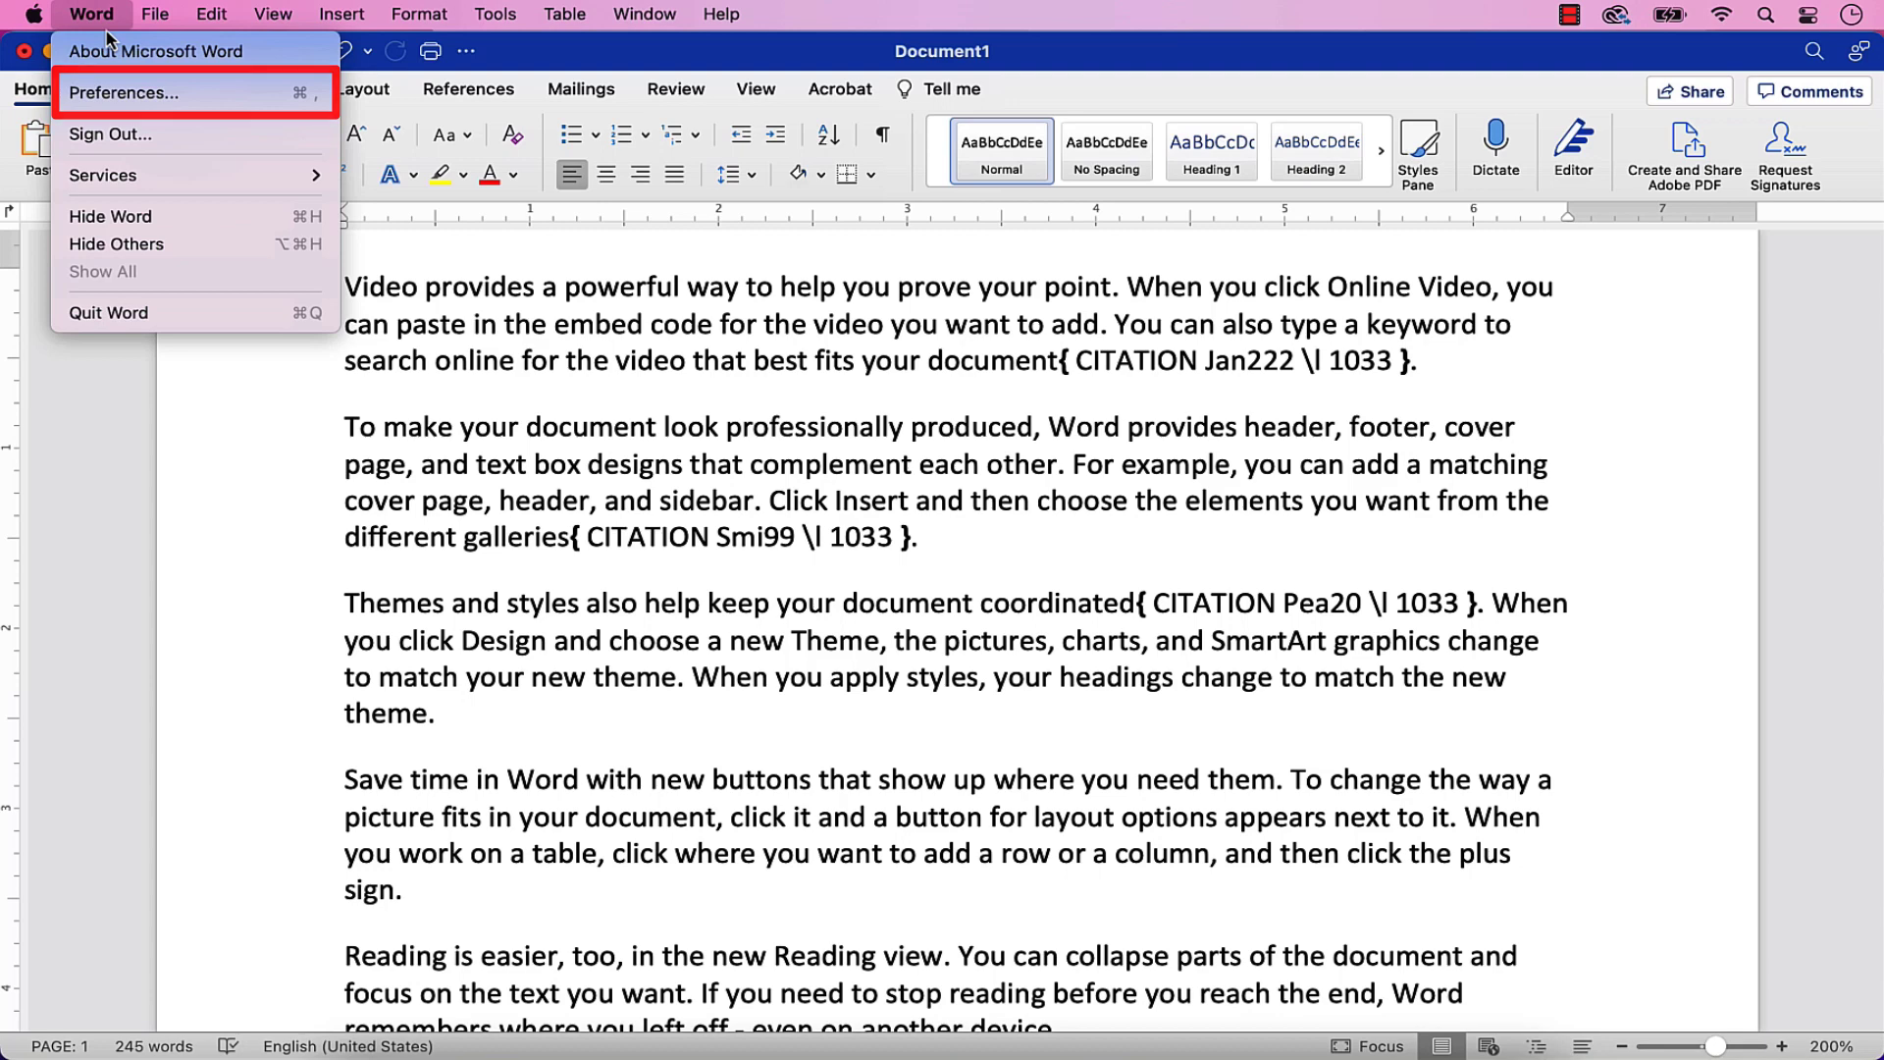
{"action": "left_click", "coordinate": [117, 95]}
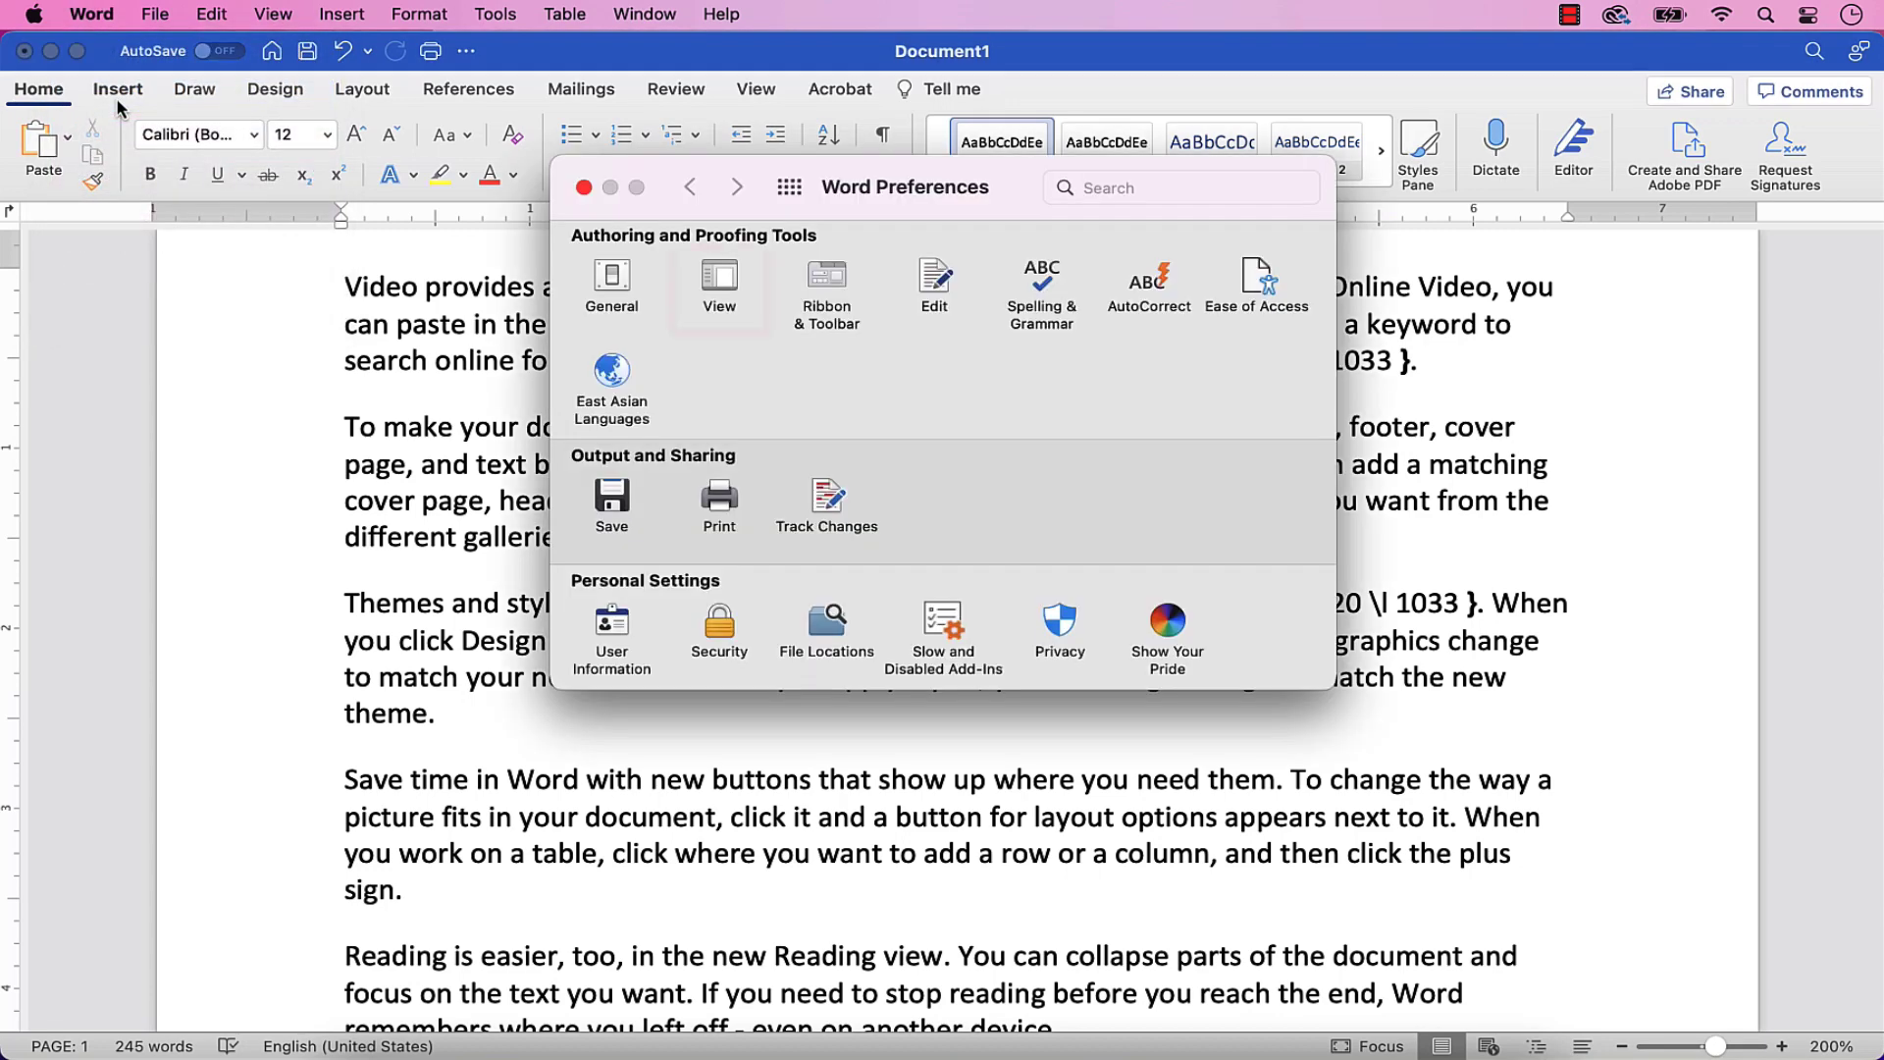
{"action": "left_click", "coordinate": [719, 292]}
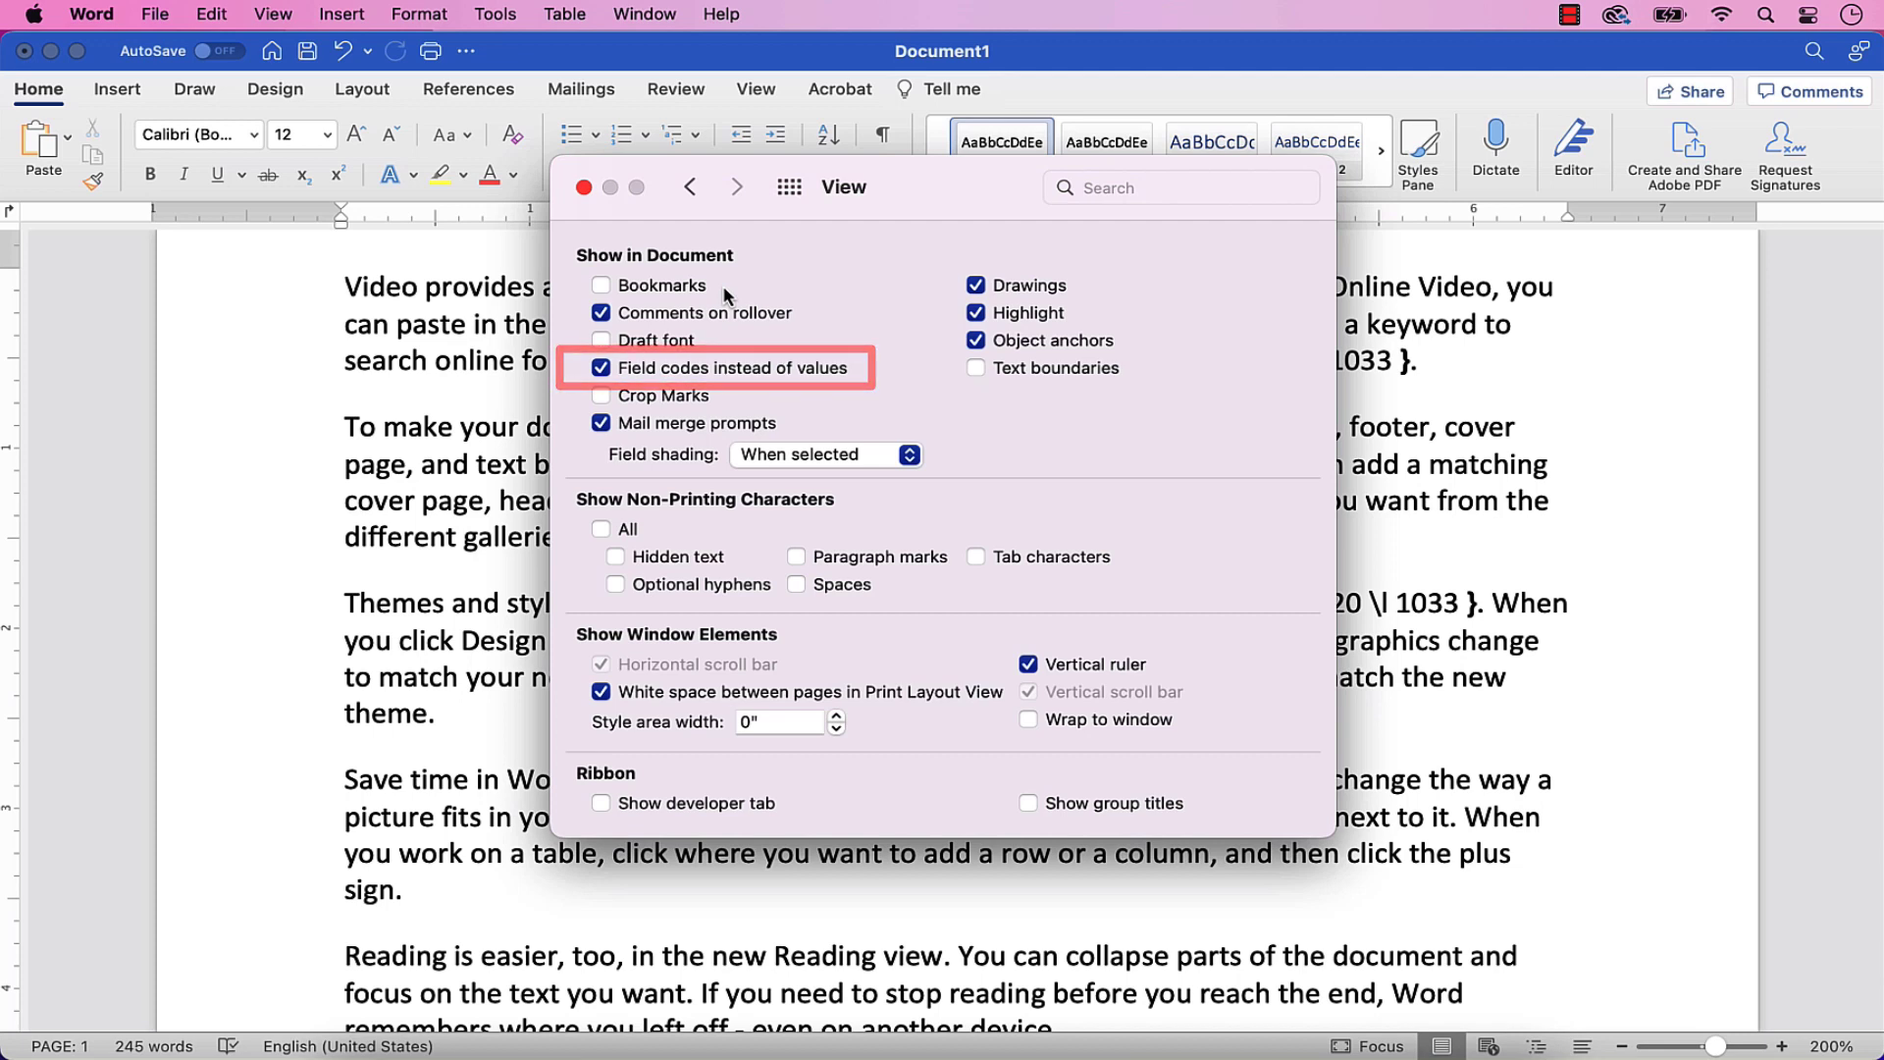
{"action": "left_click", "coordinate": [584, 187]}
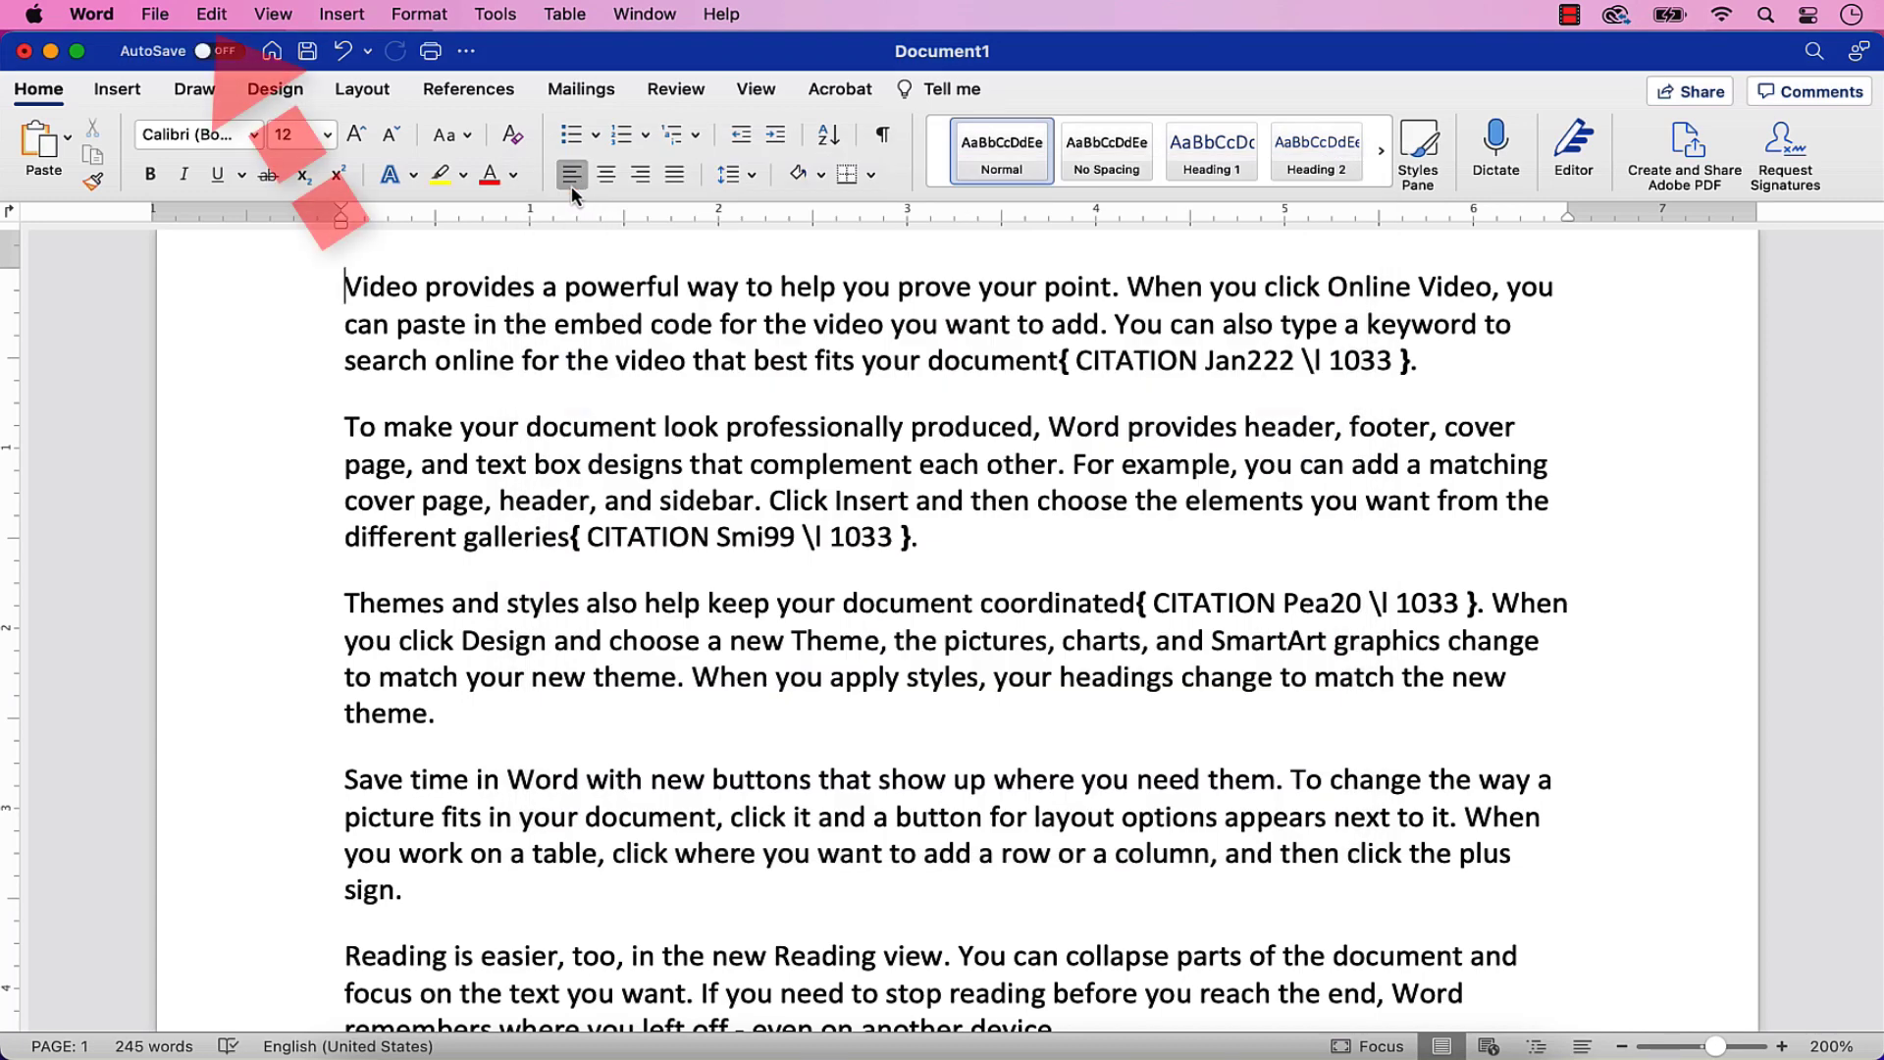
Step: Open Advanced Find and Replace for replacing, with ^d CITATION as the search text
{"action": "left_click", "coordinate": [212, 15]}
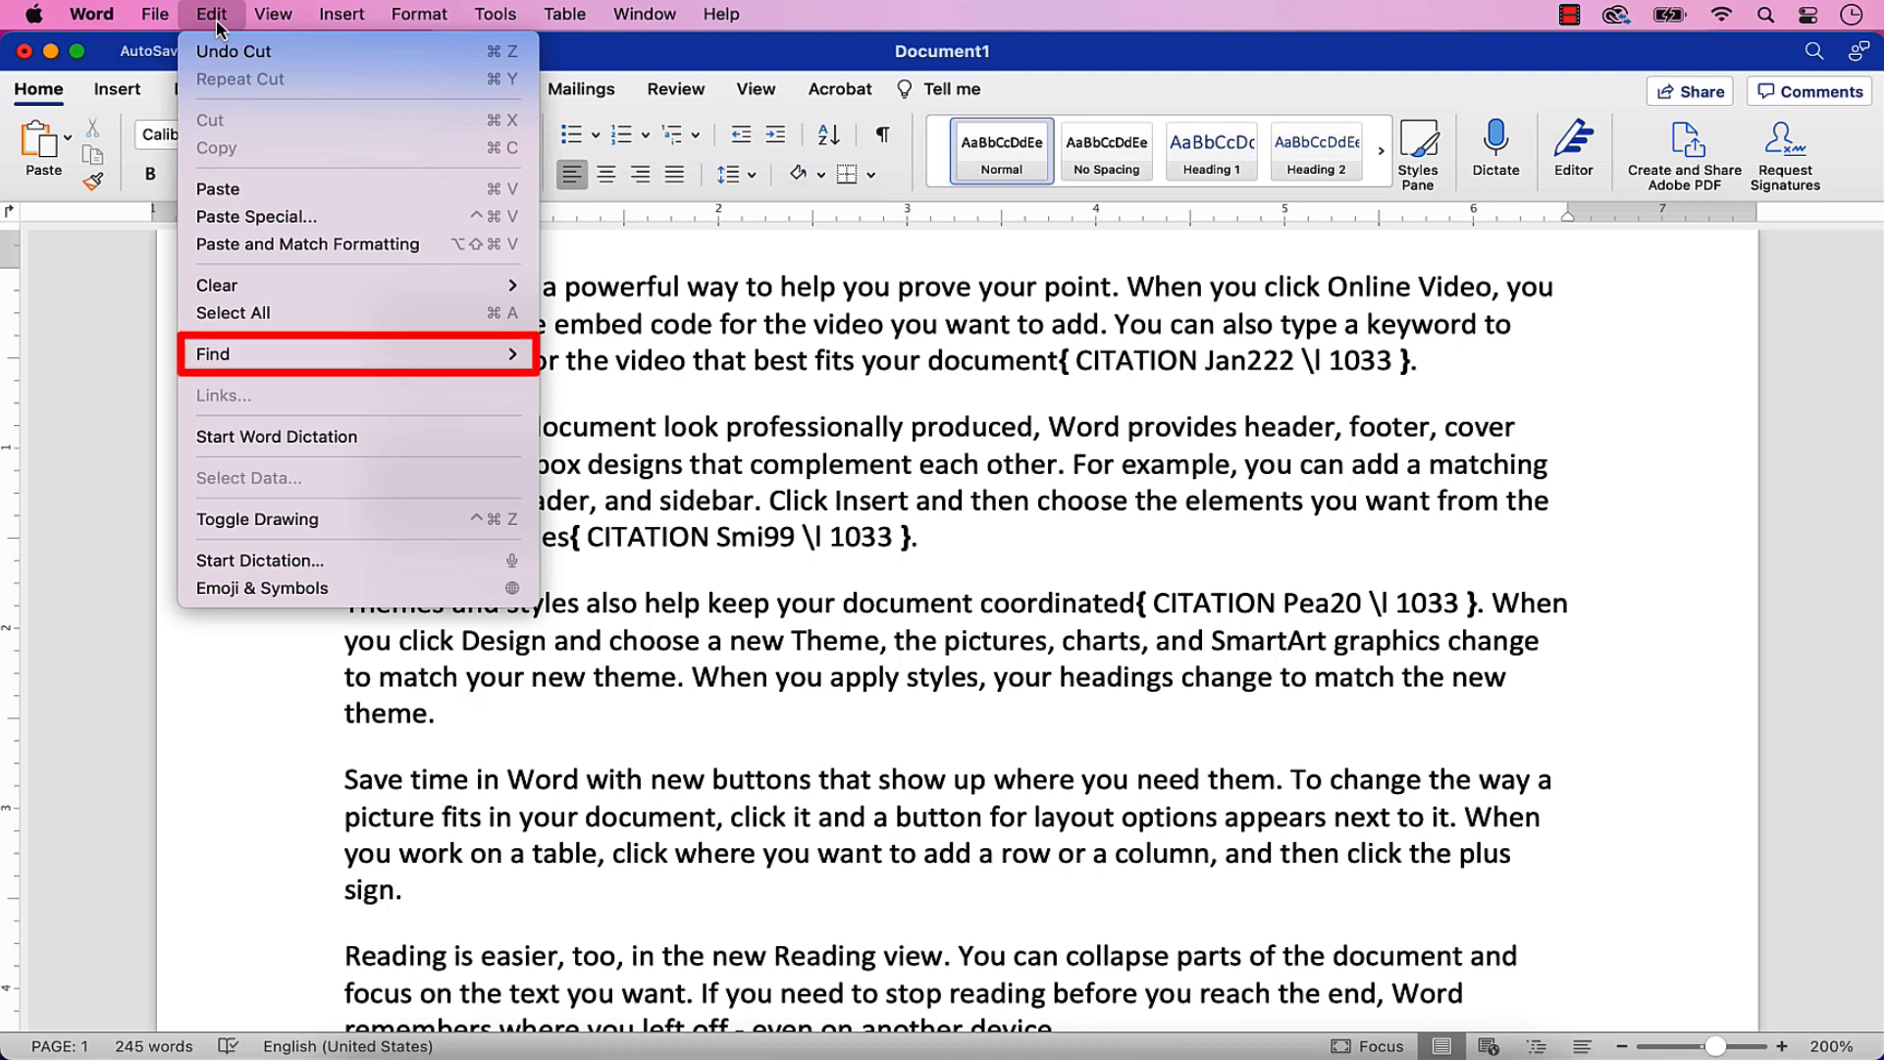
{"action": "mouse_move", "coordinate": [406, 361]}
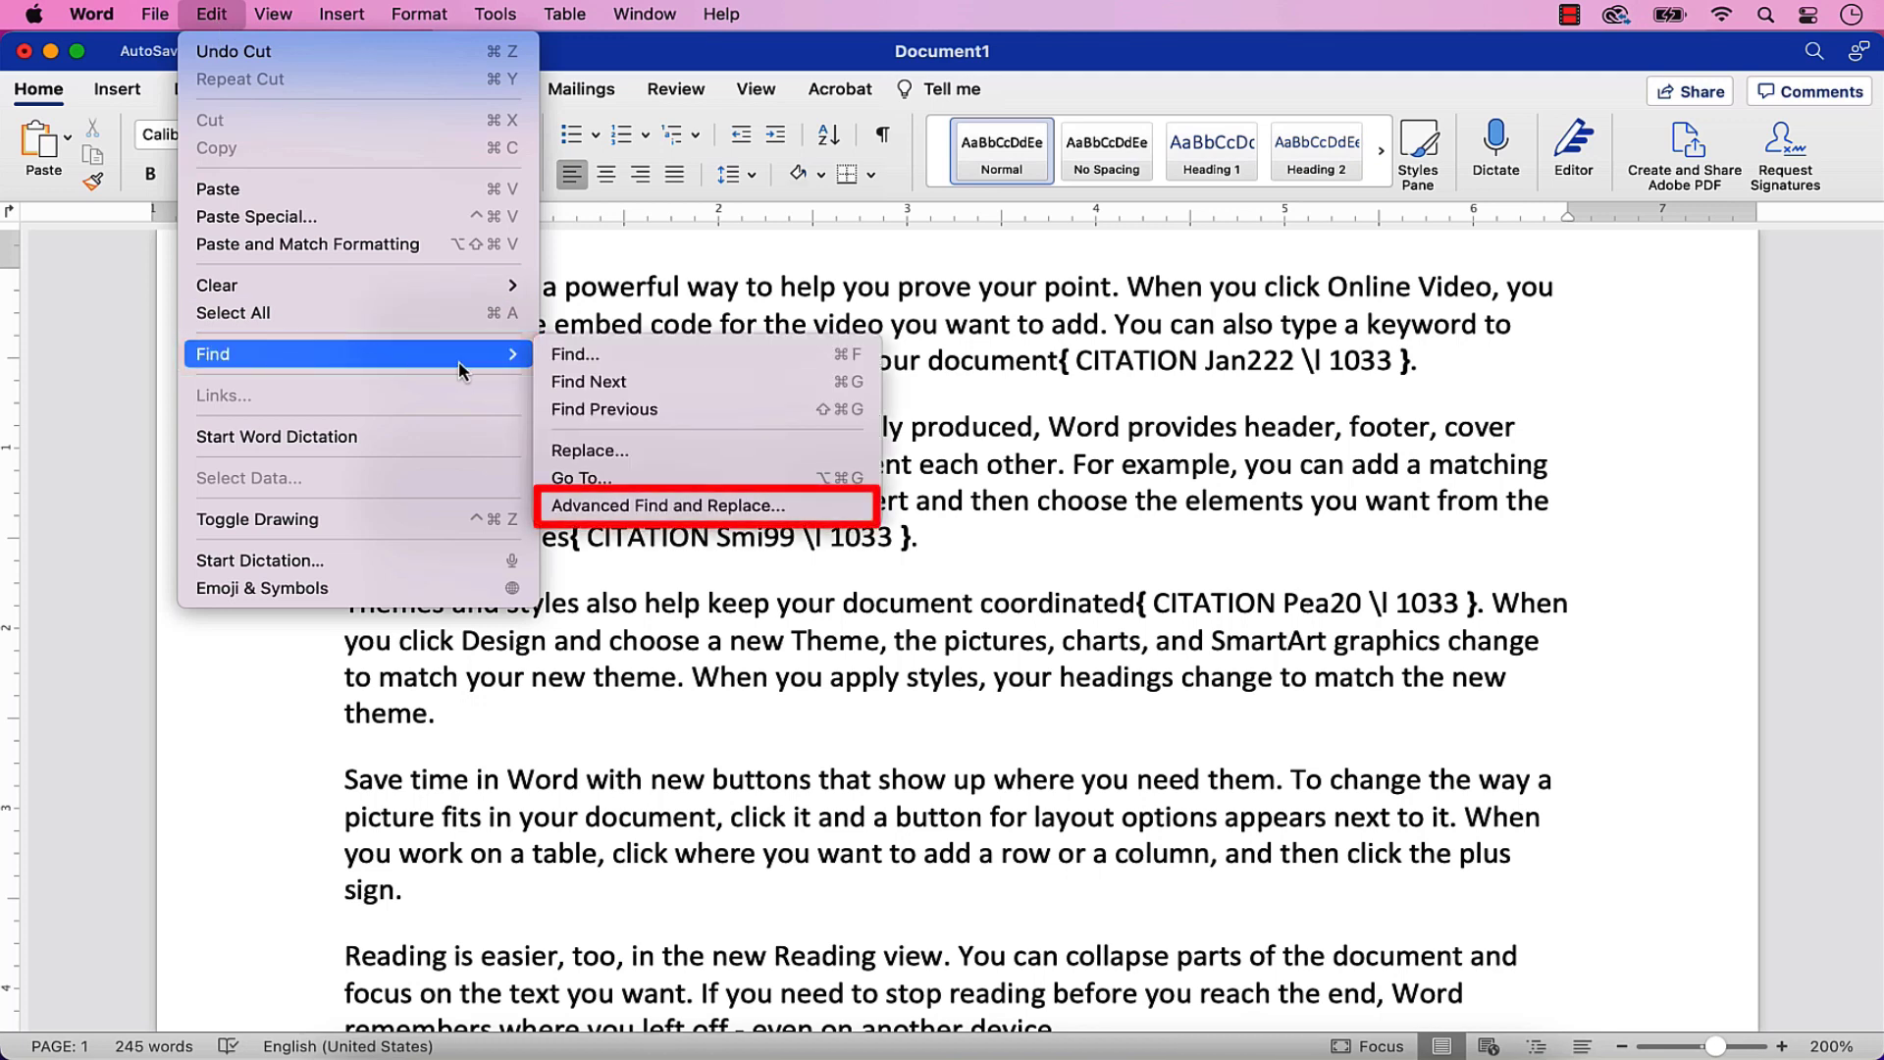
{"action": "left_click", "coordinate": [621, 503]}
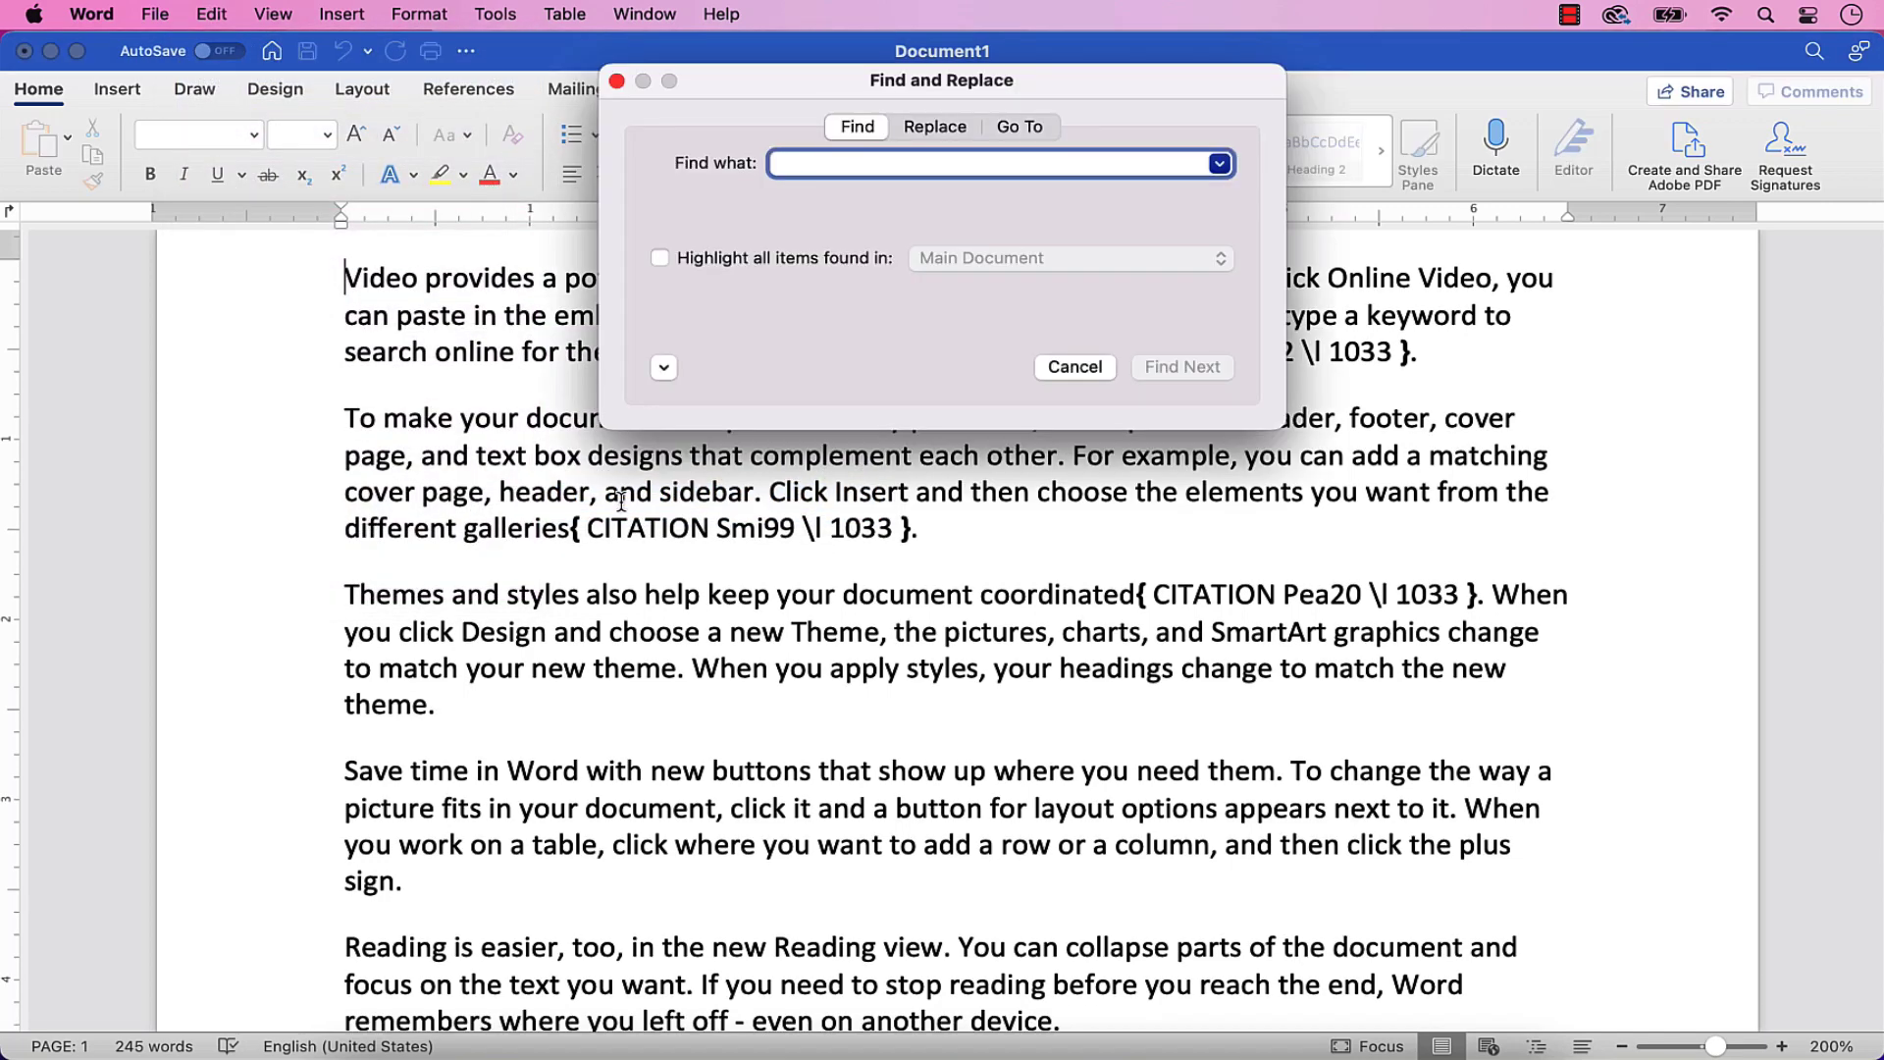
{"action": "left_click", "coordinate": [923, 142]}
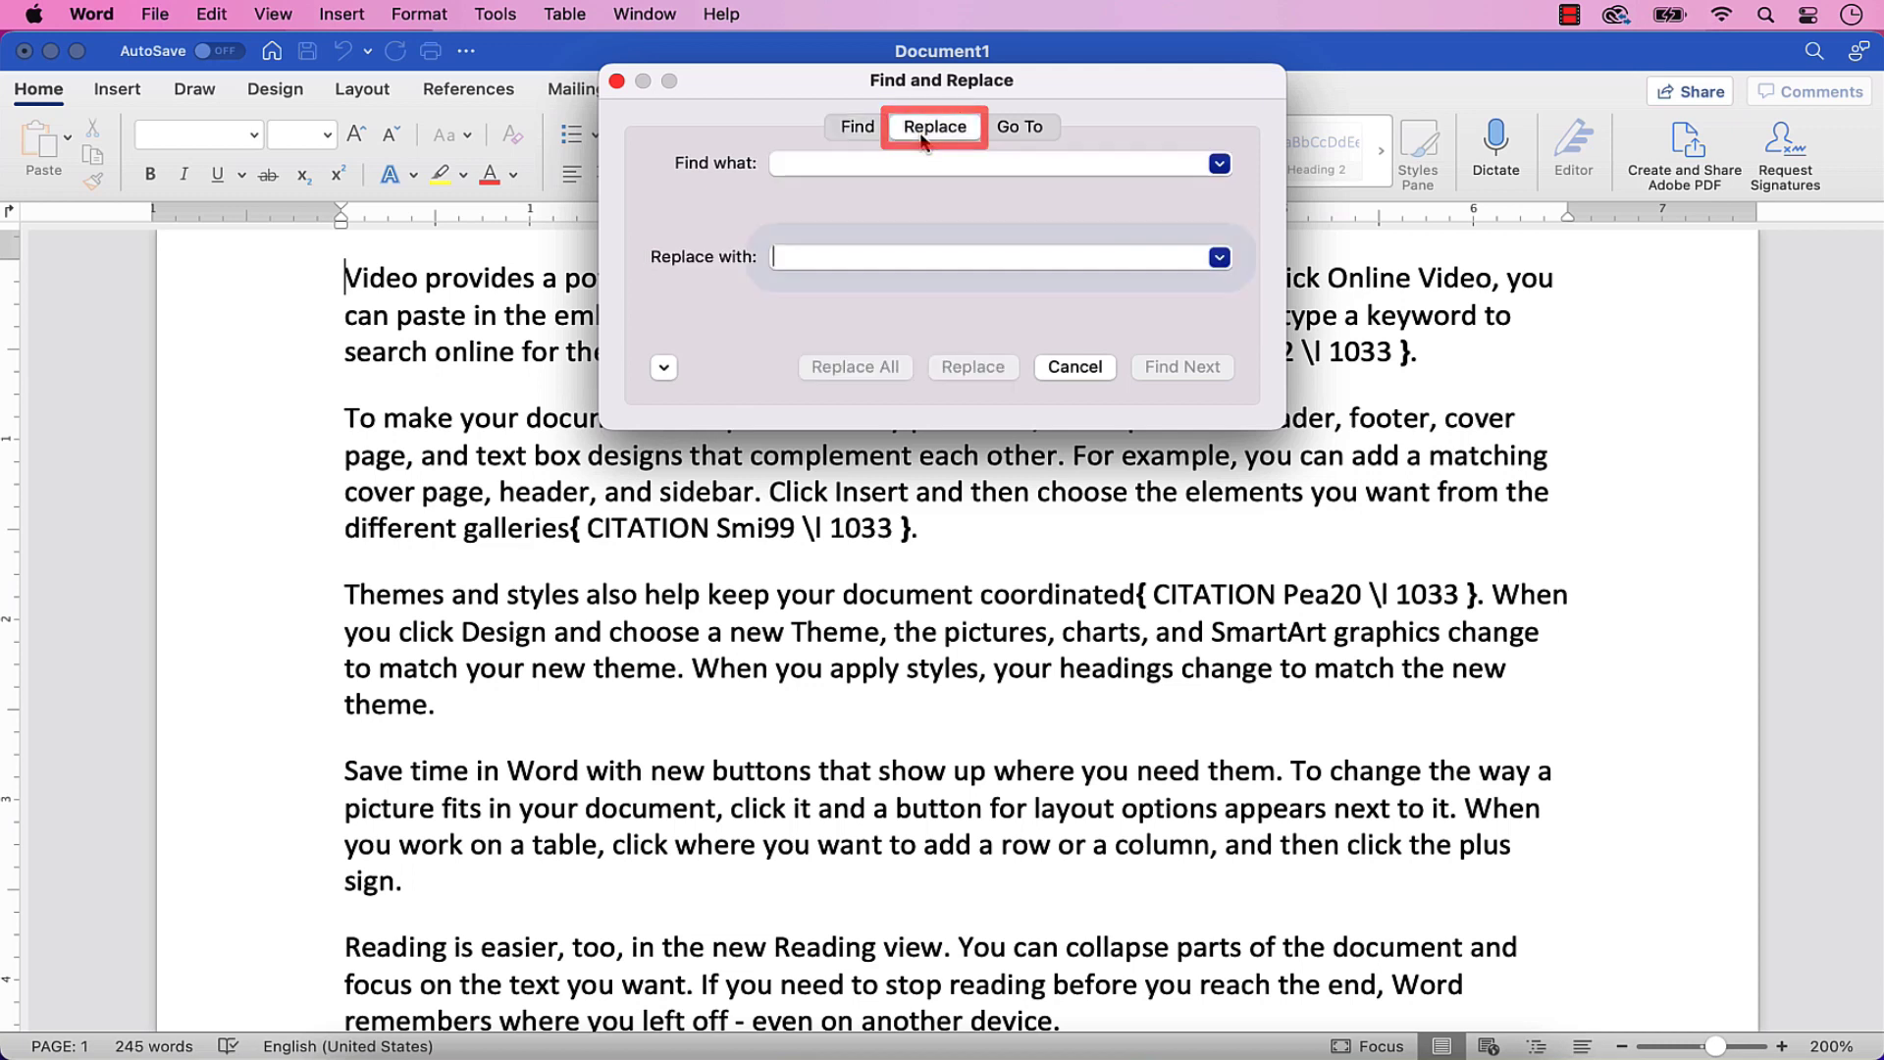
{"action": "left_click", "coordinate": [875, 162]}
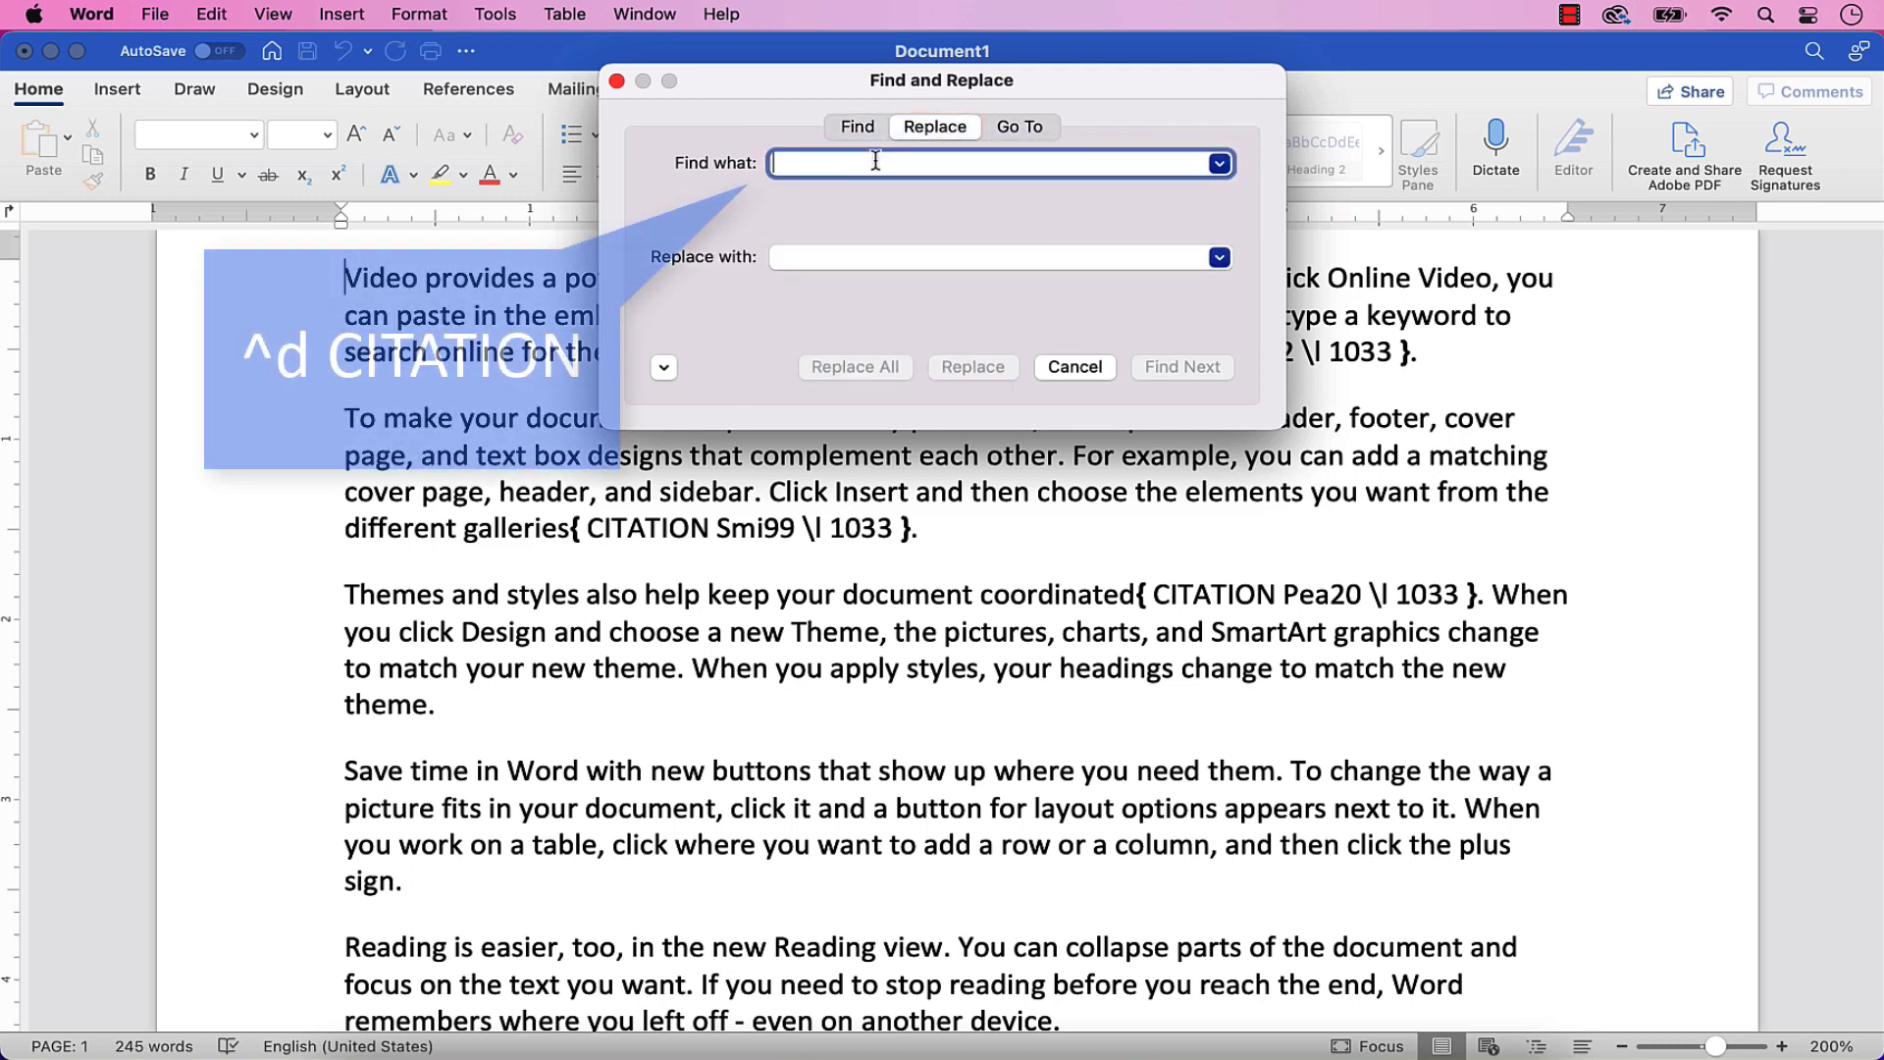
{"action": "type", "text": "^d CITATION"}
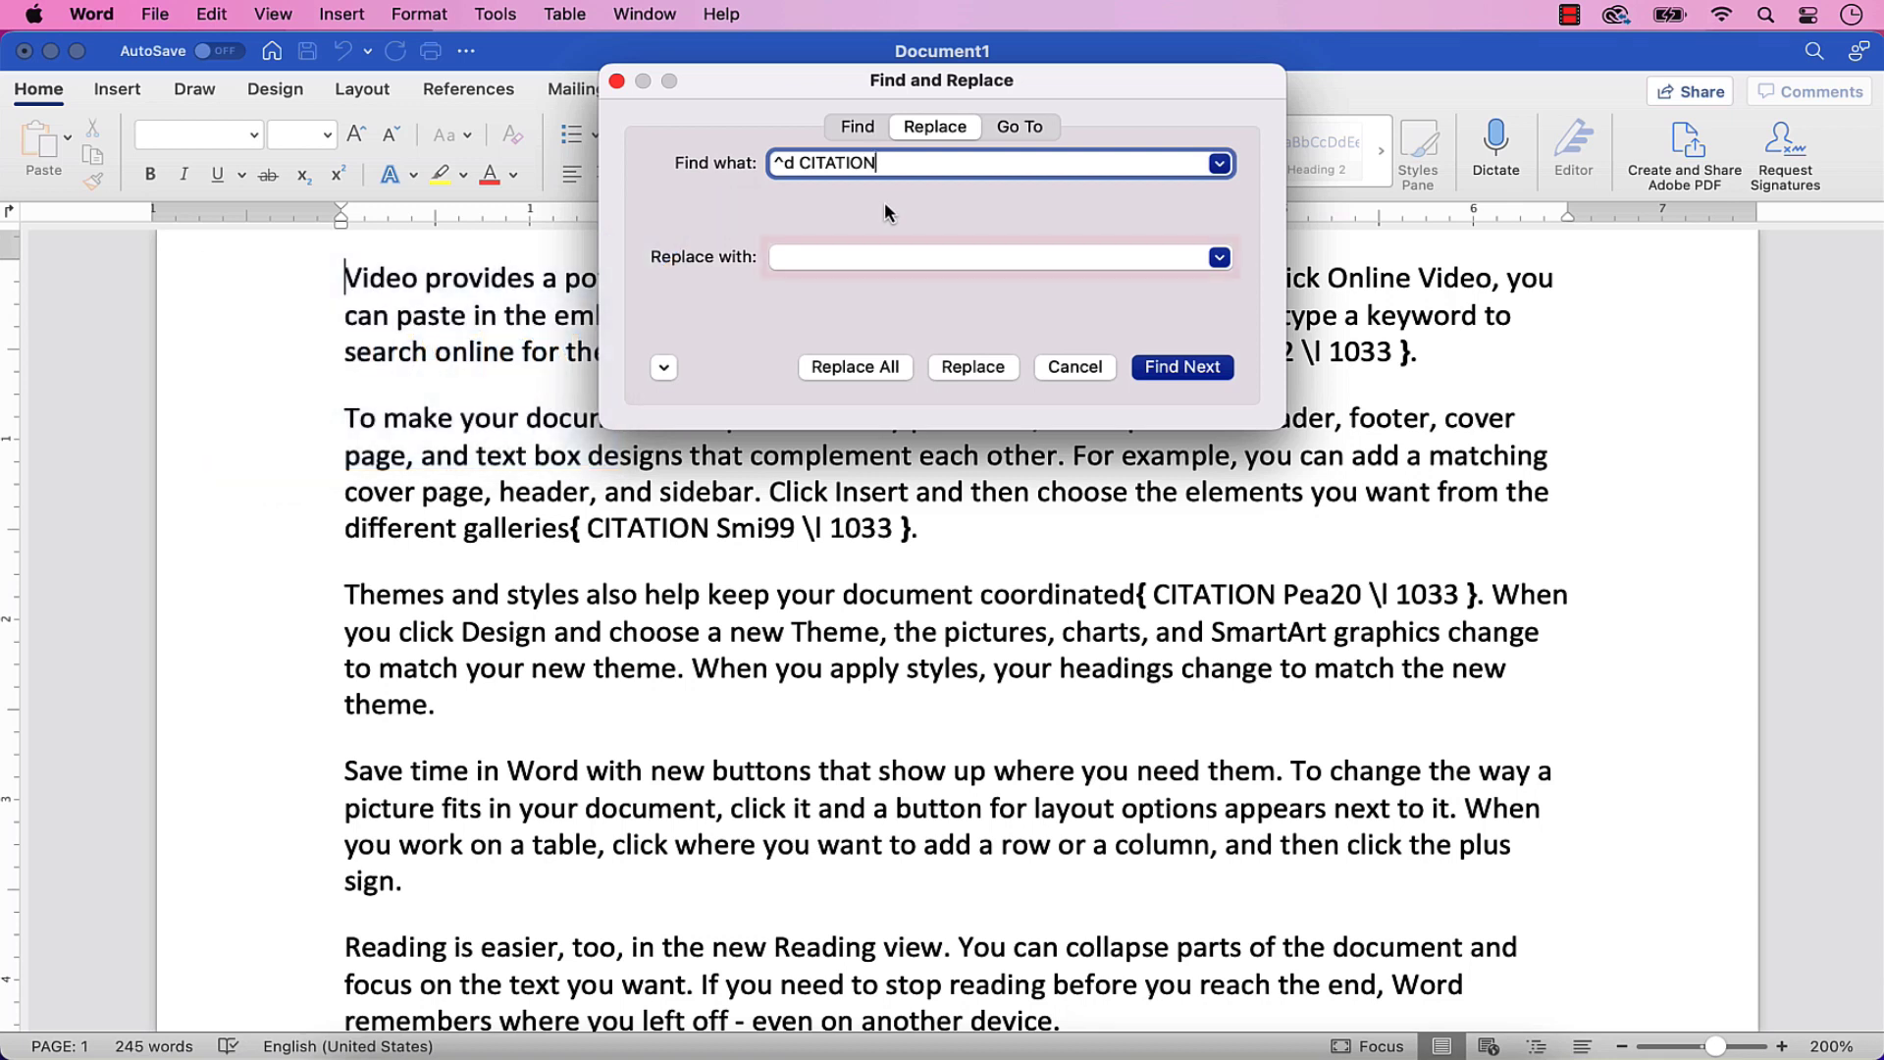
{"action": "left_click", "coordinate": [809, 253]}
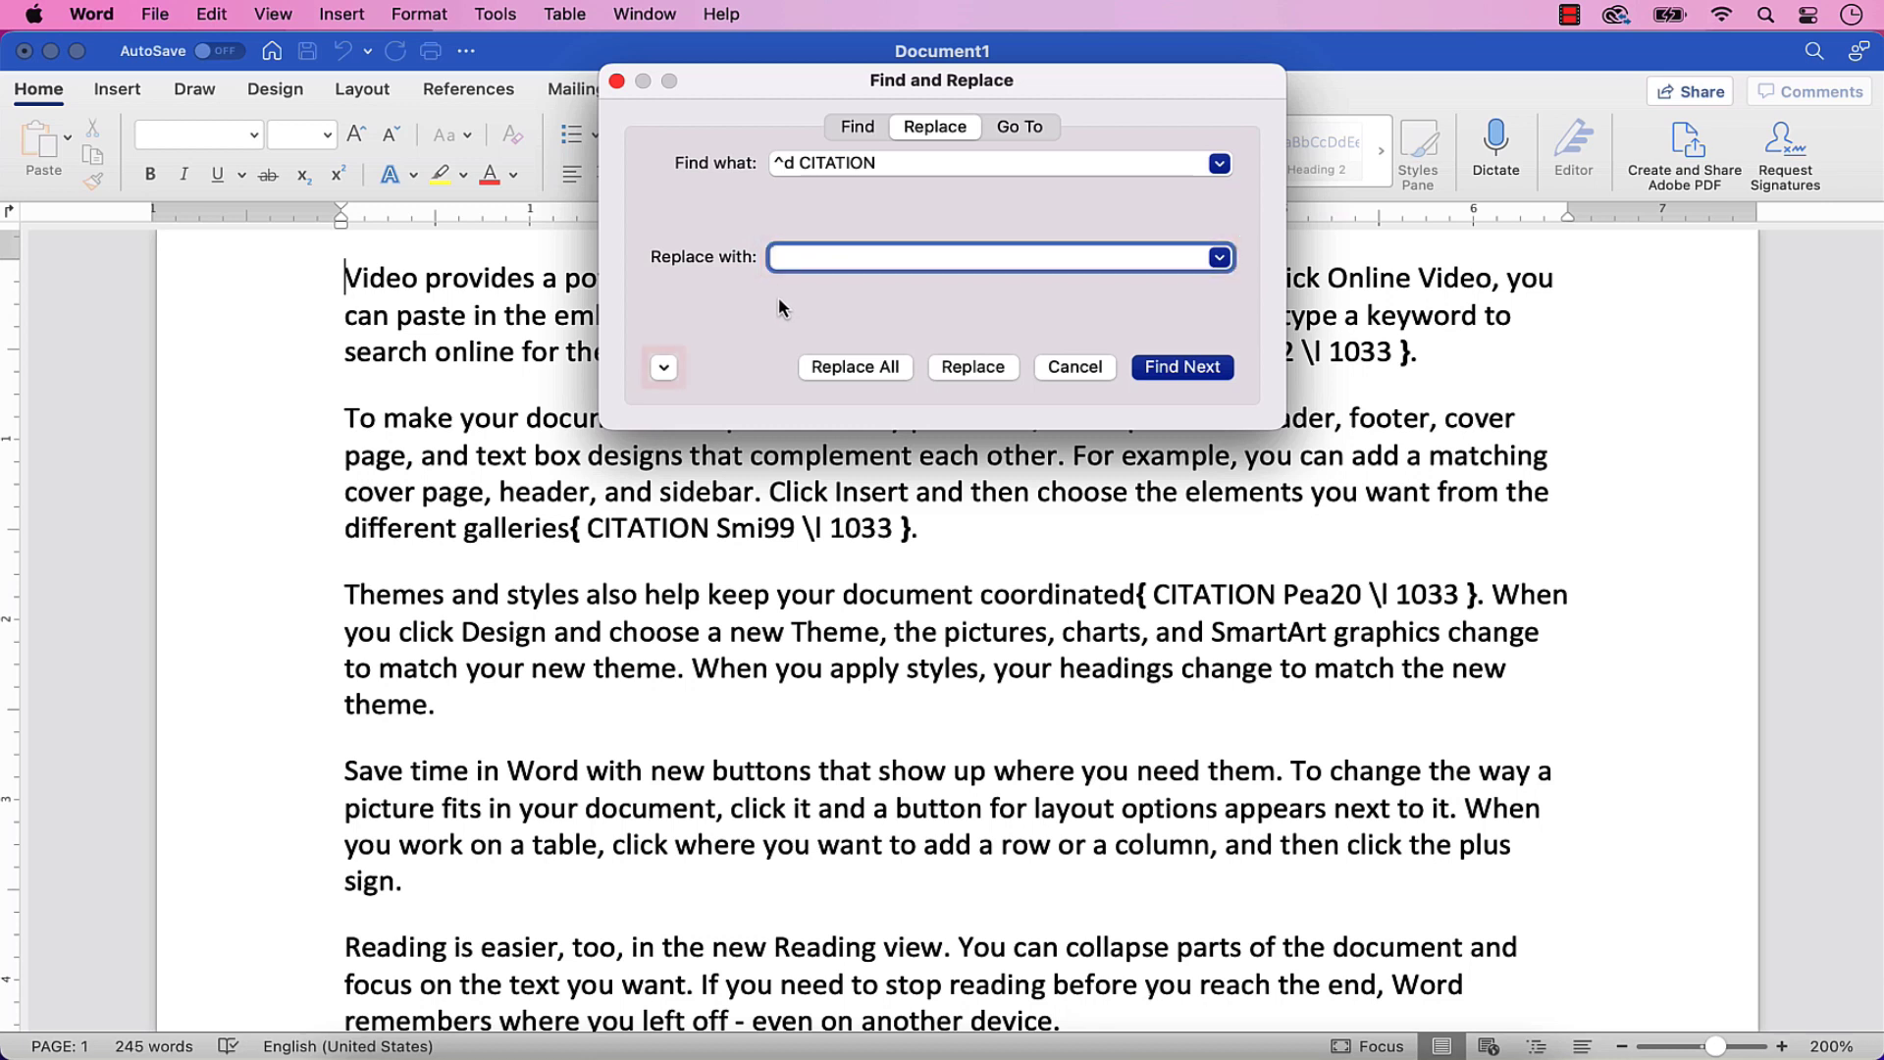
Step: Set the replacement font to American Typewriter, Regular, size 9, in red
{"action": "left_click", "coordinate": [651, 365]}
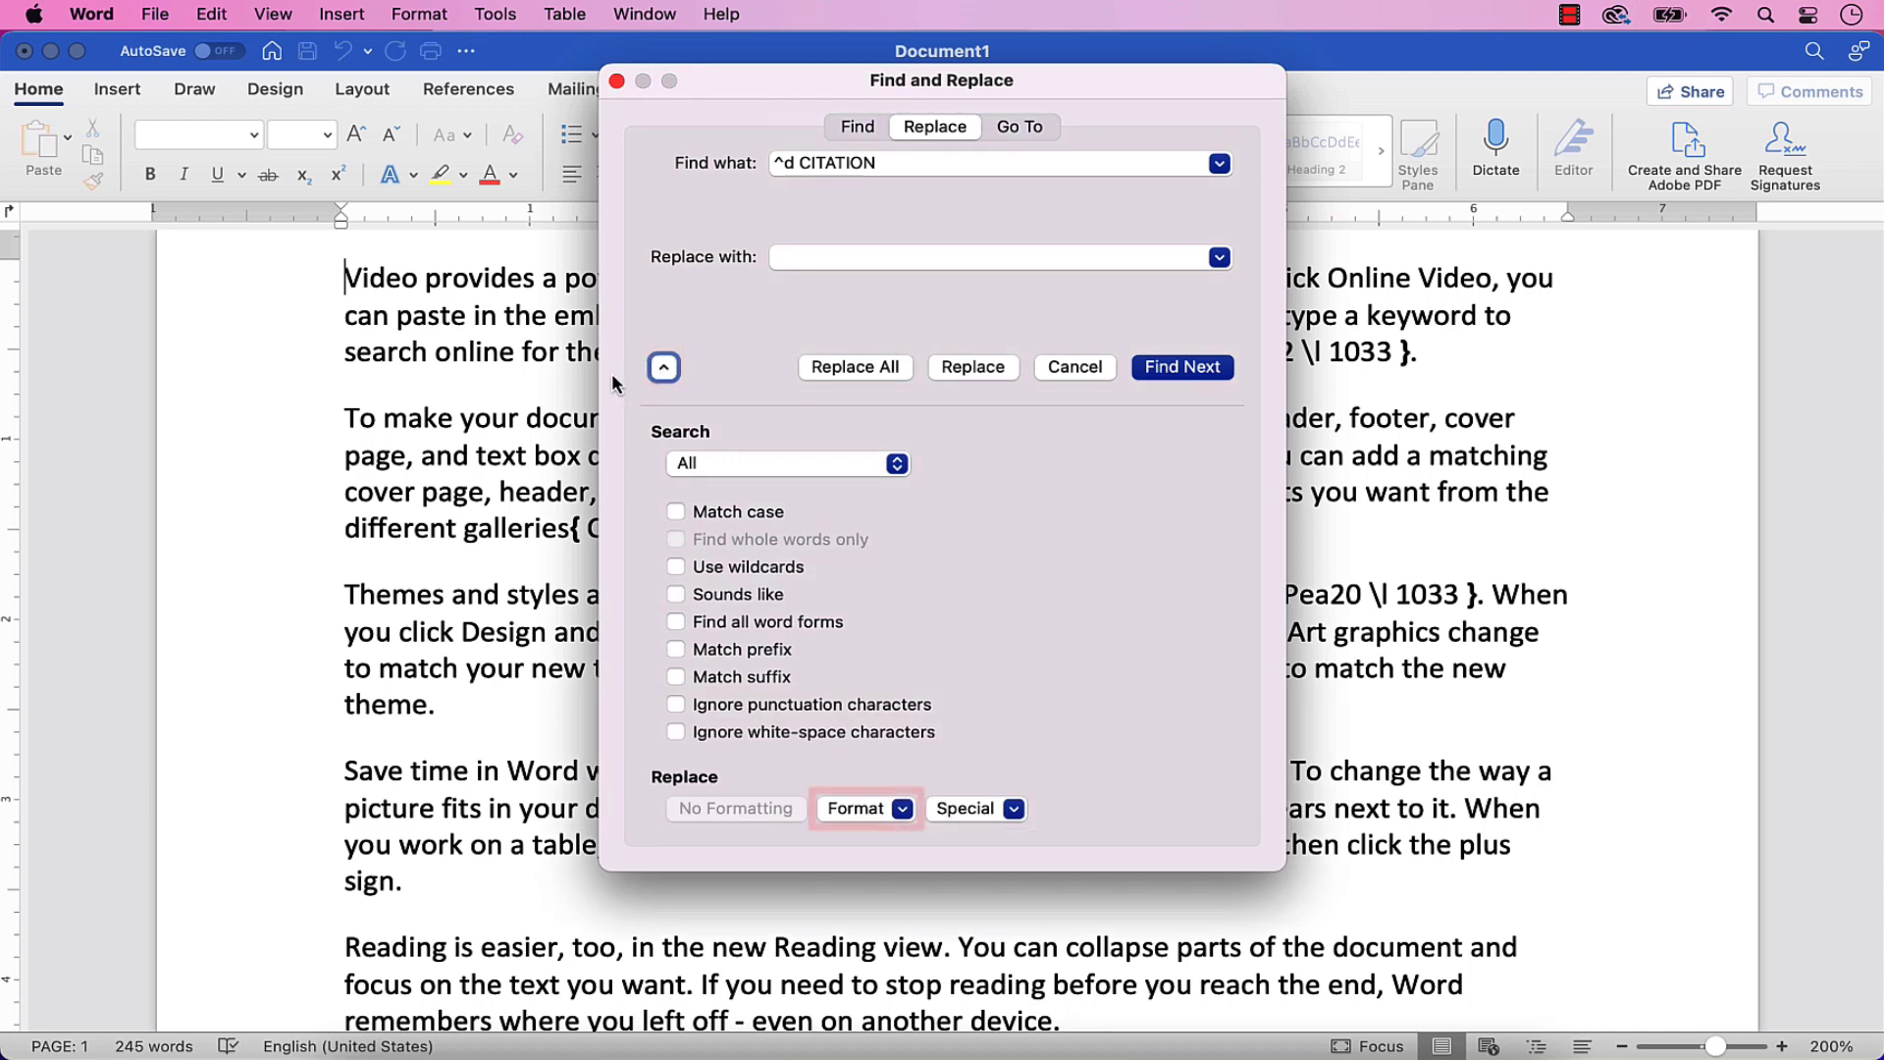
{"action": "left_click", "coordinate": [903, 810]}
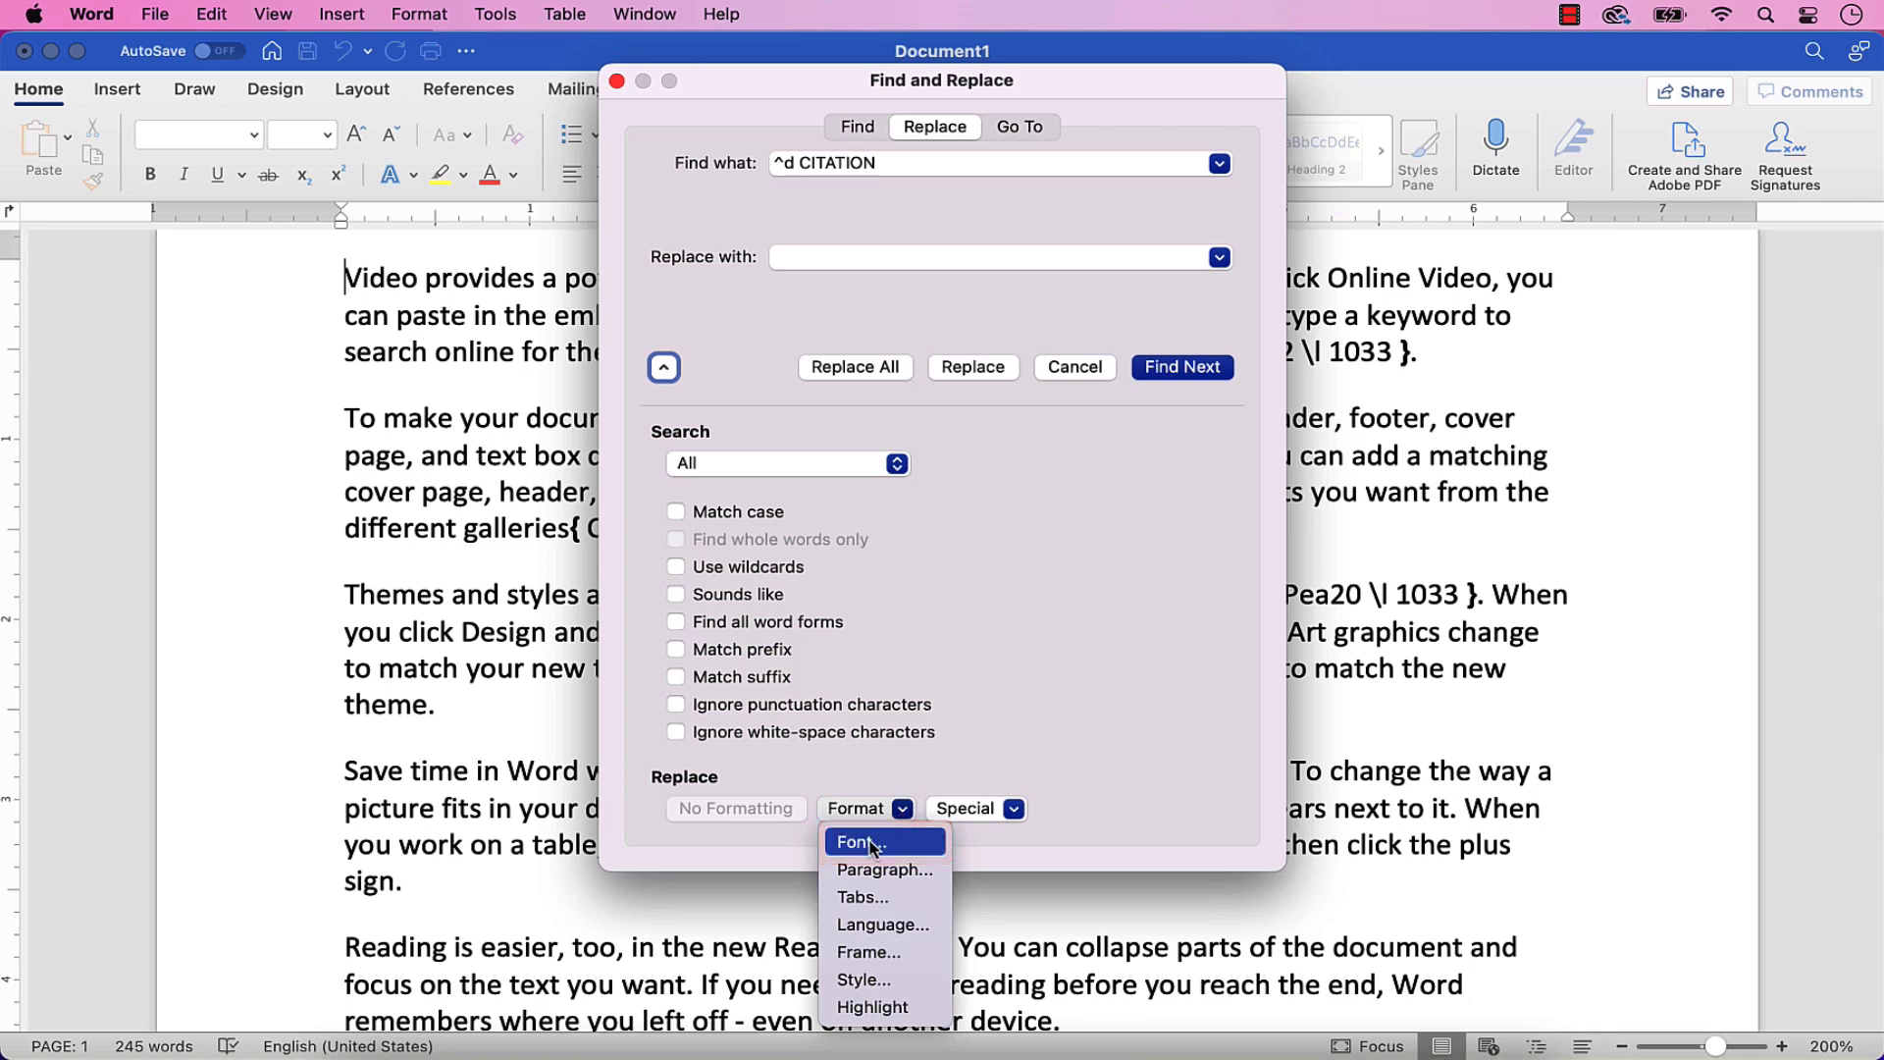
{"action": "left_click", "coordinate": [869, 843]}
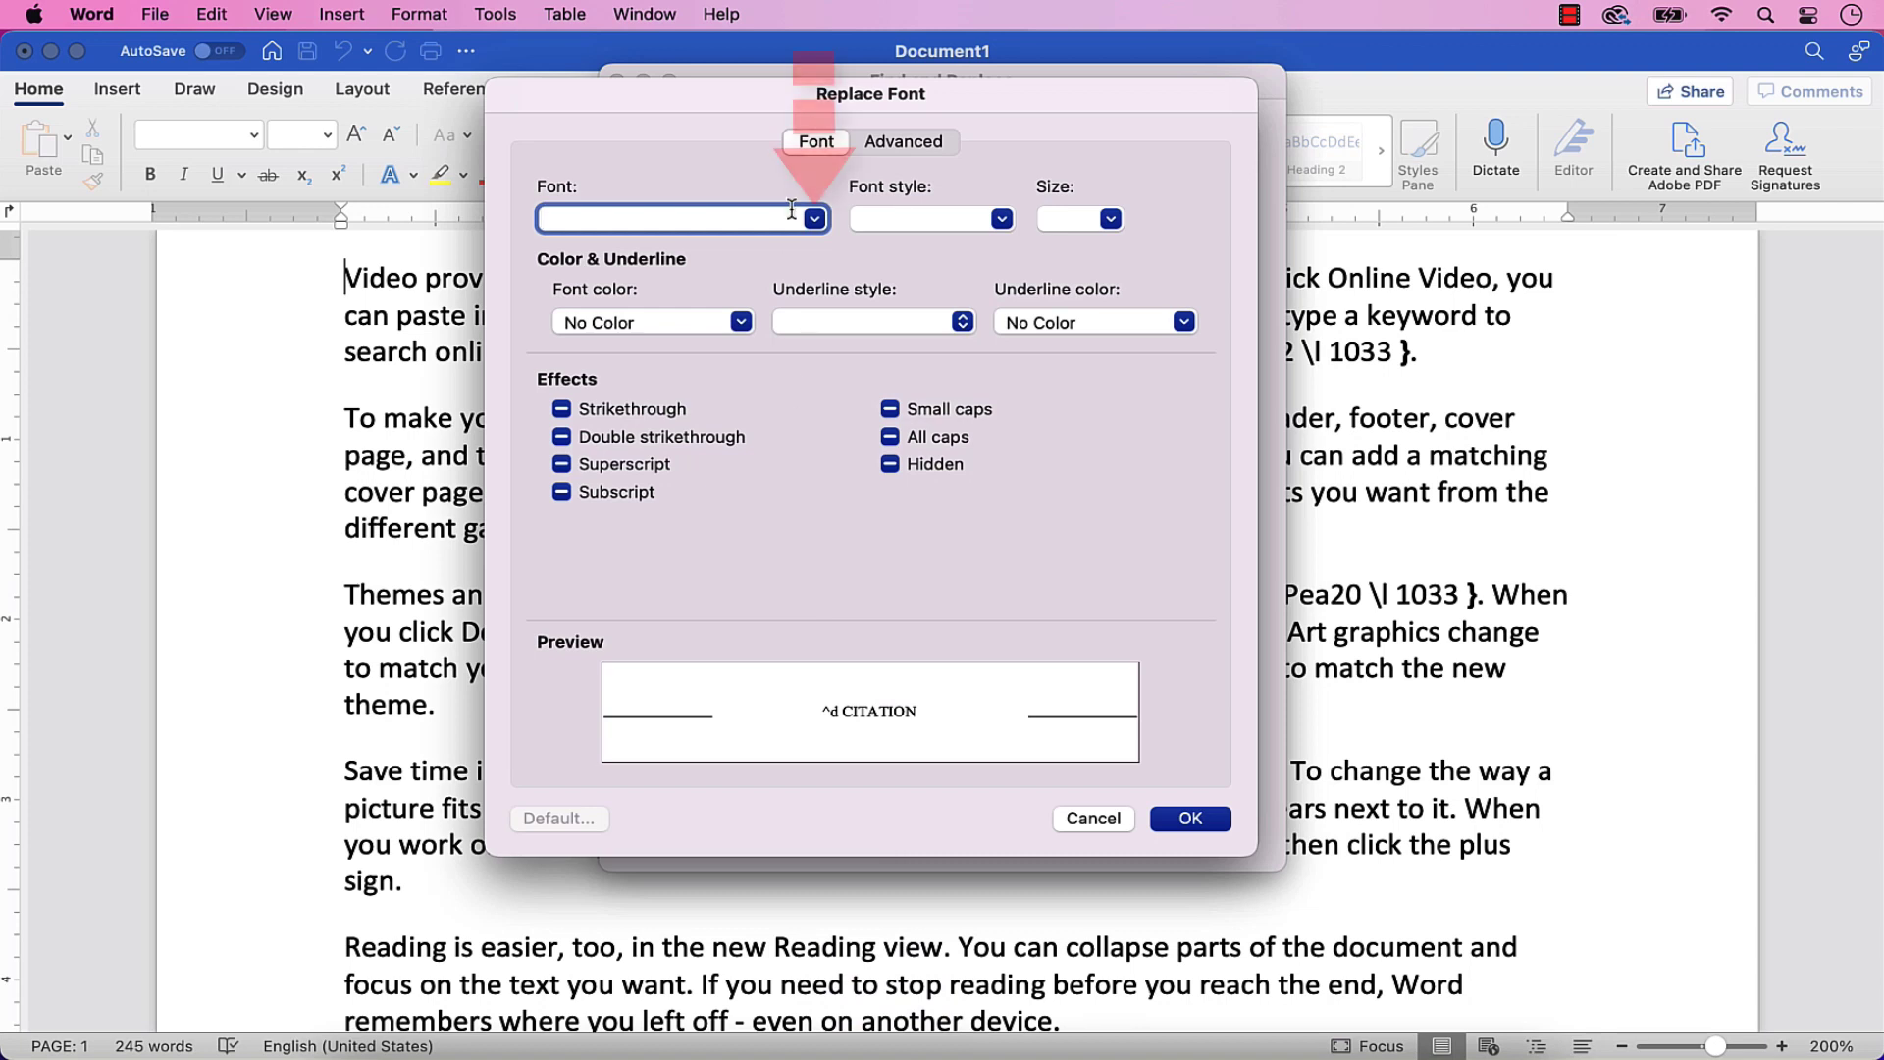
{"action": "left_click", "coordinate": [822, 226]}
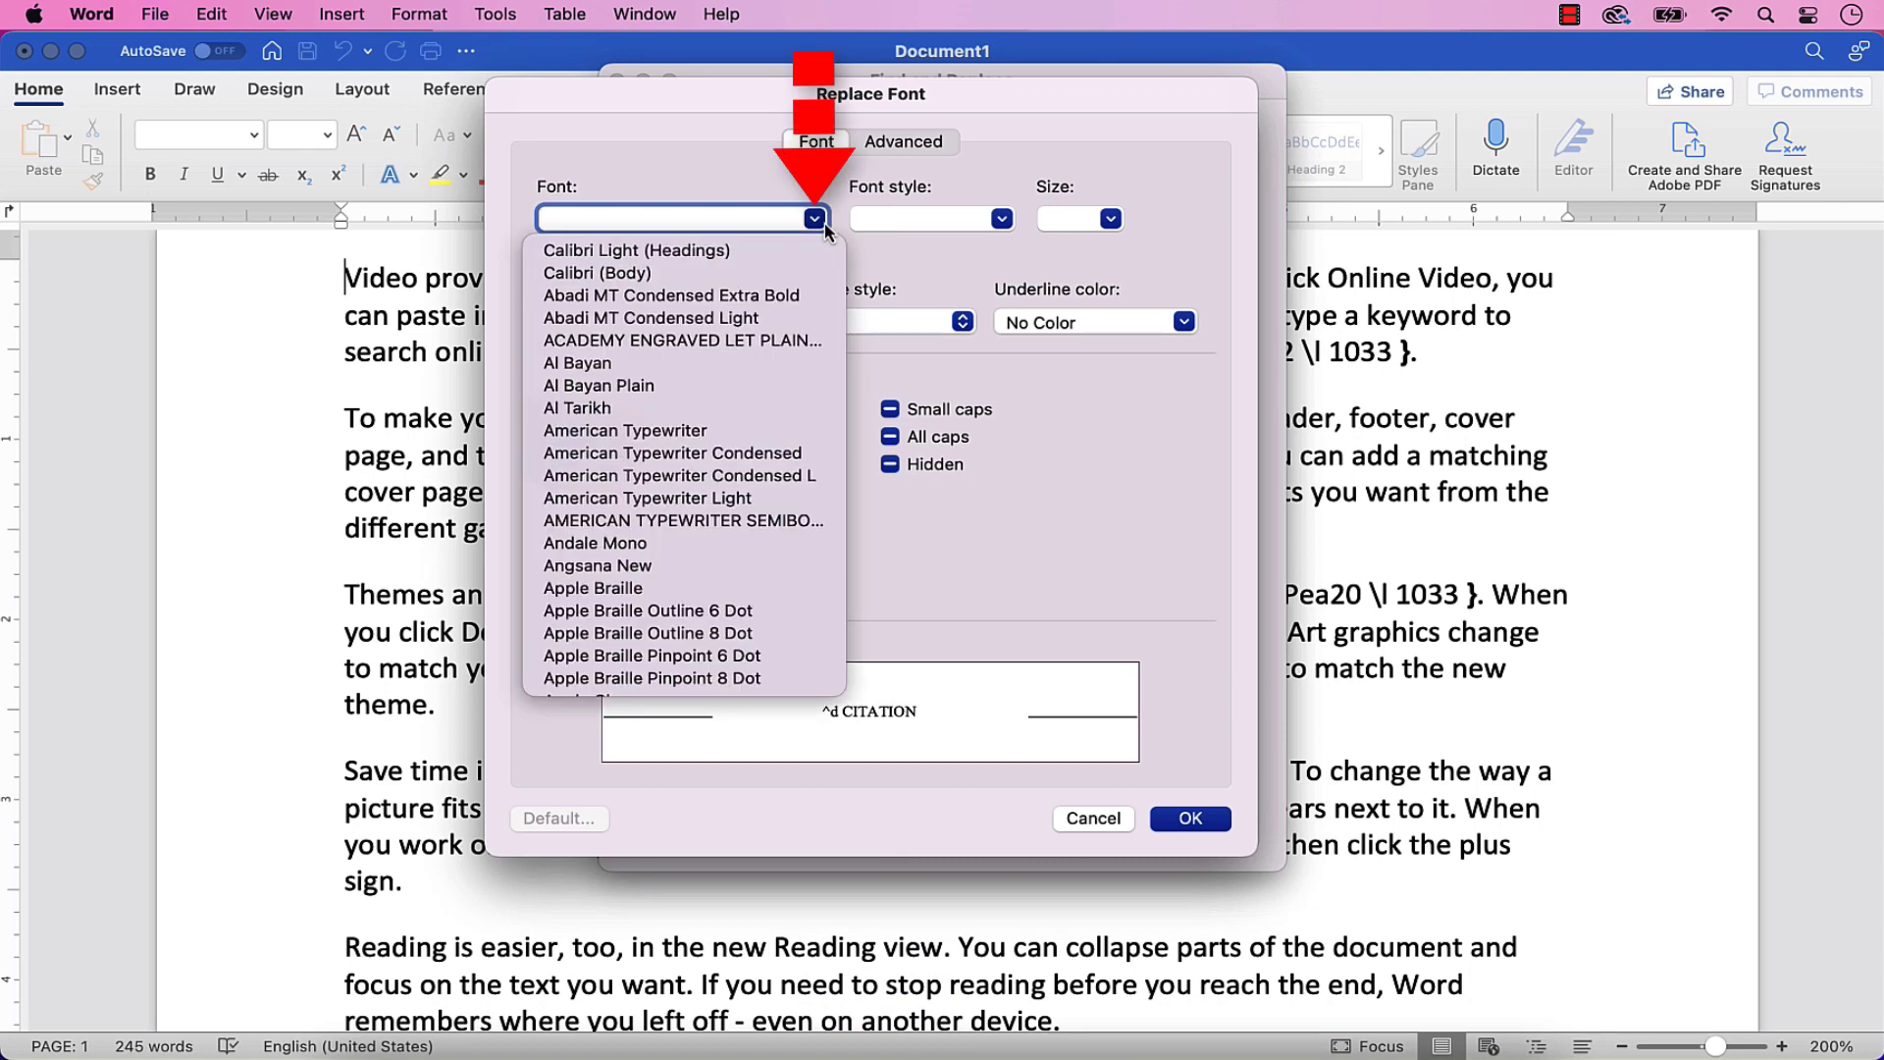
{"action": "left_click", "coordinate": [687, 432]}
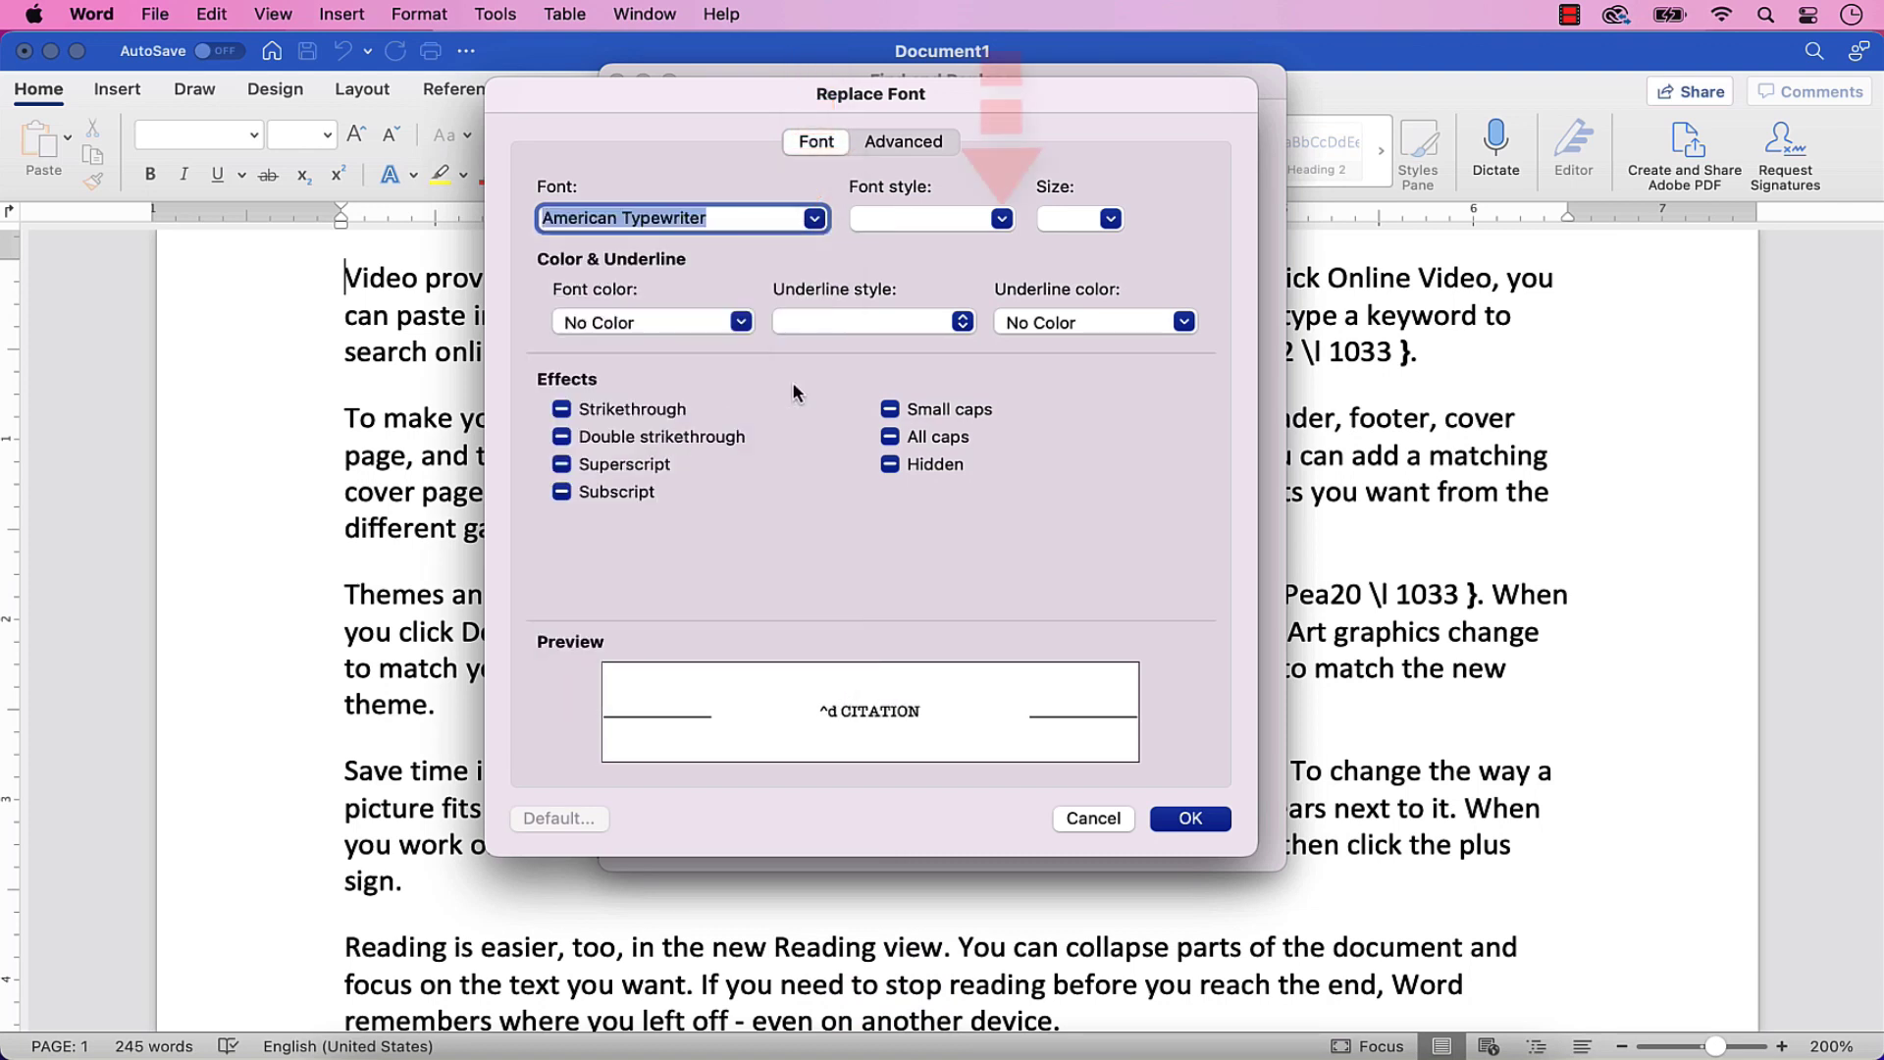
{"action": "left_click", "coordinate": [1001, 220]}
{"action": "left_click", "coordinate": [896, 251]}
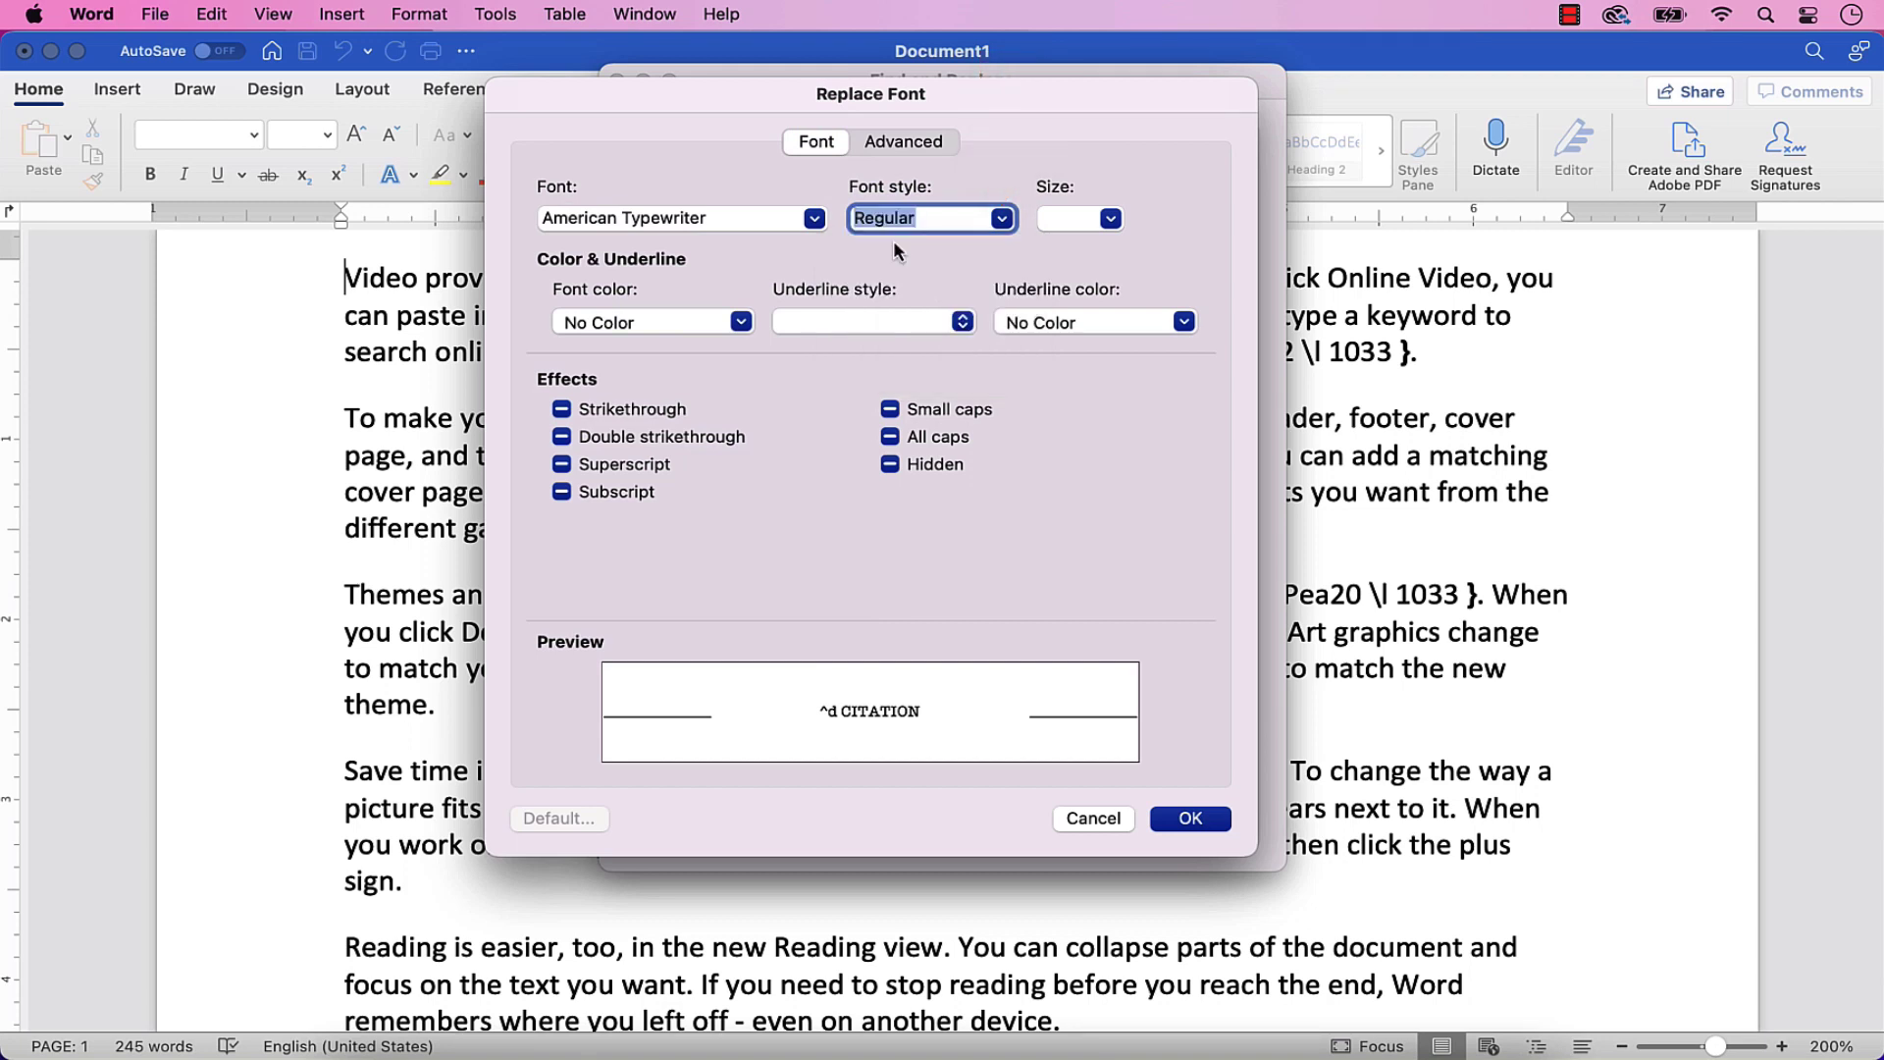
{"action": "left_click", "coordinate": [1110, 220]}
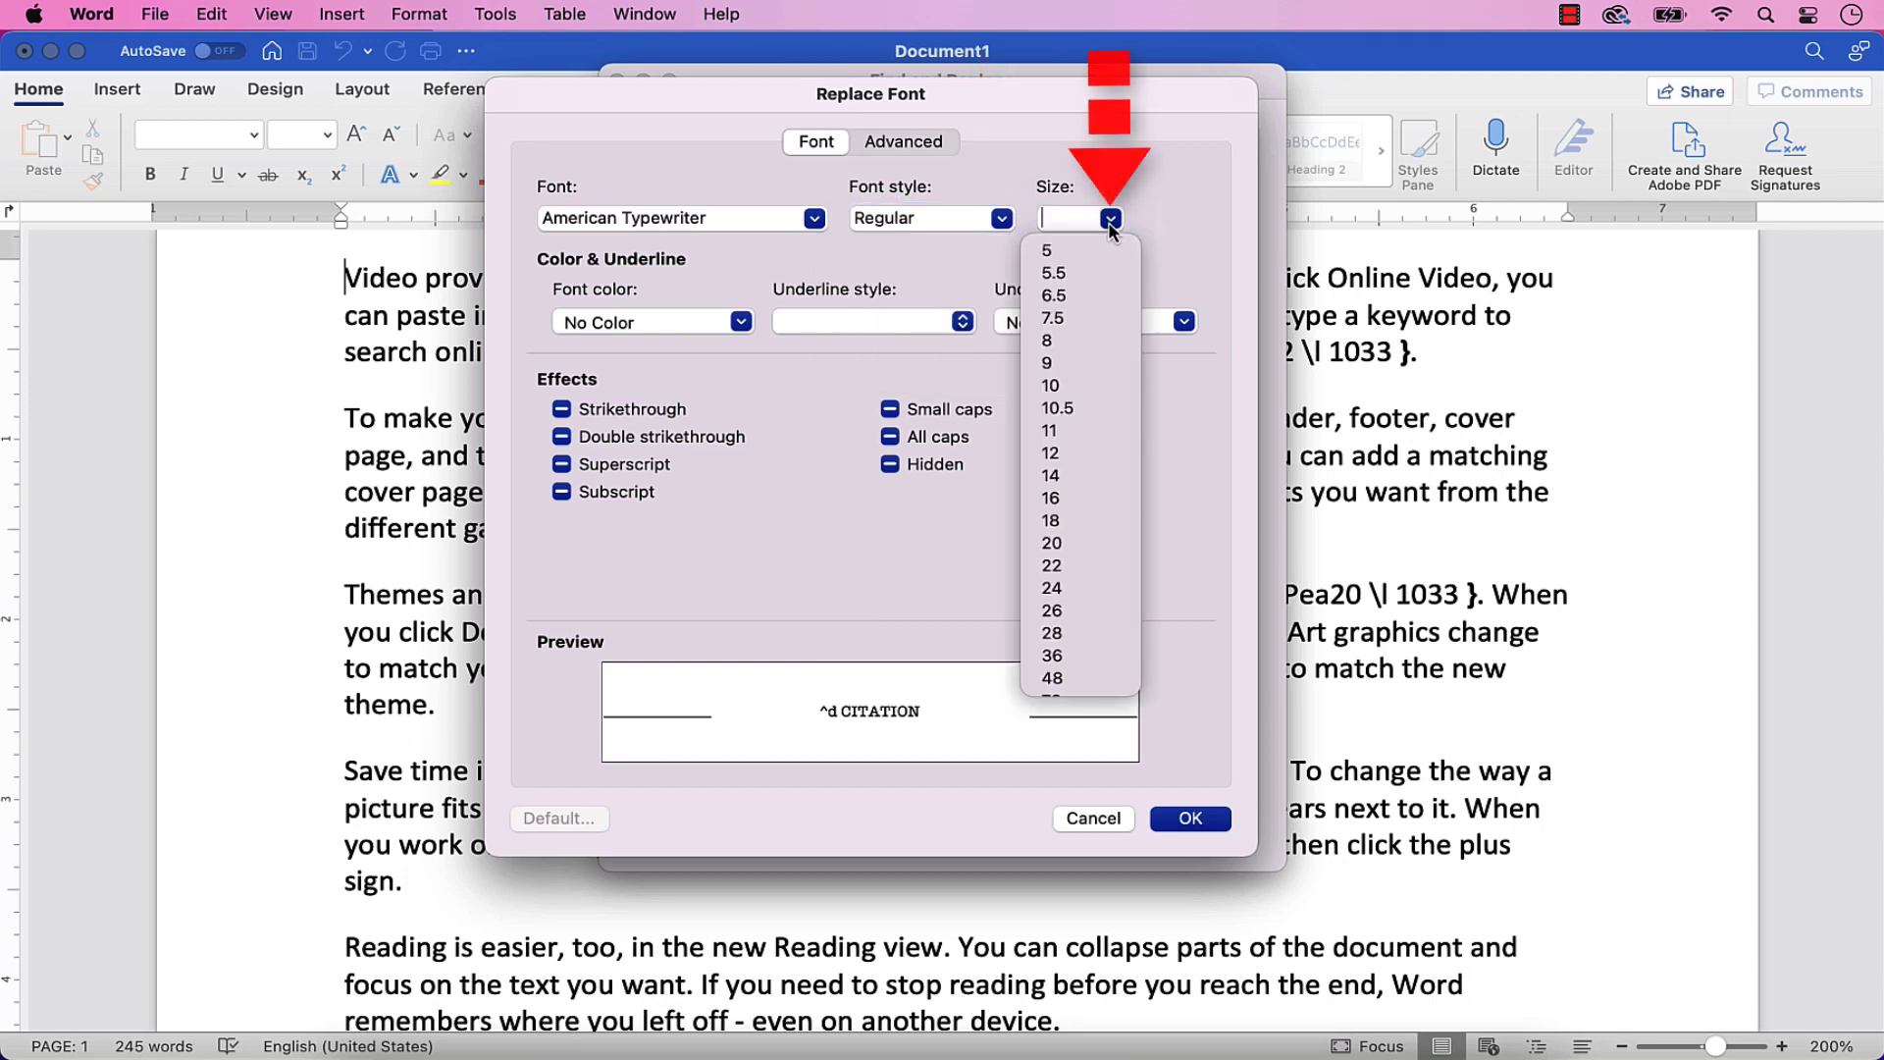
{"action": "left_click", "coordinate": [1056, 362]}
{"action": "left_click", "coordinate": [741, 322]}
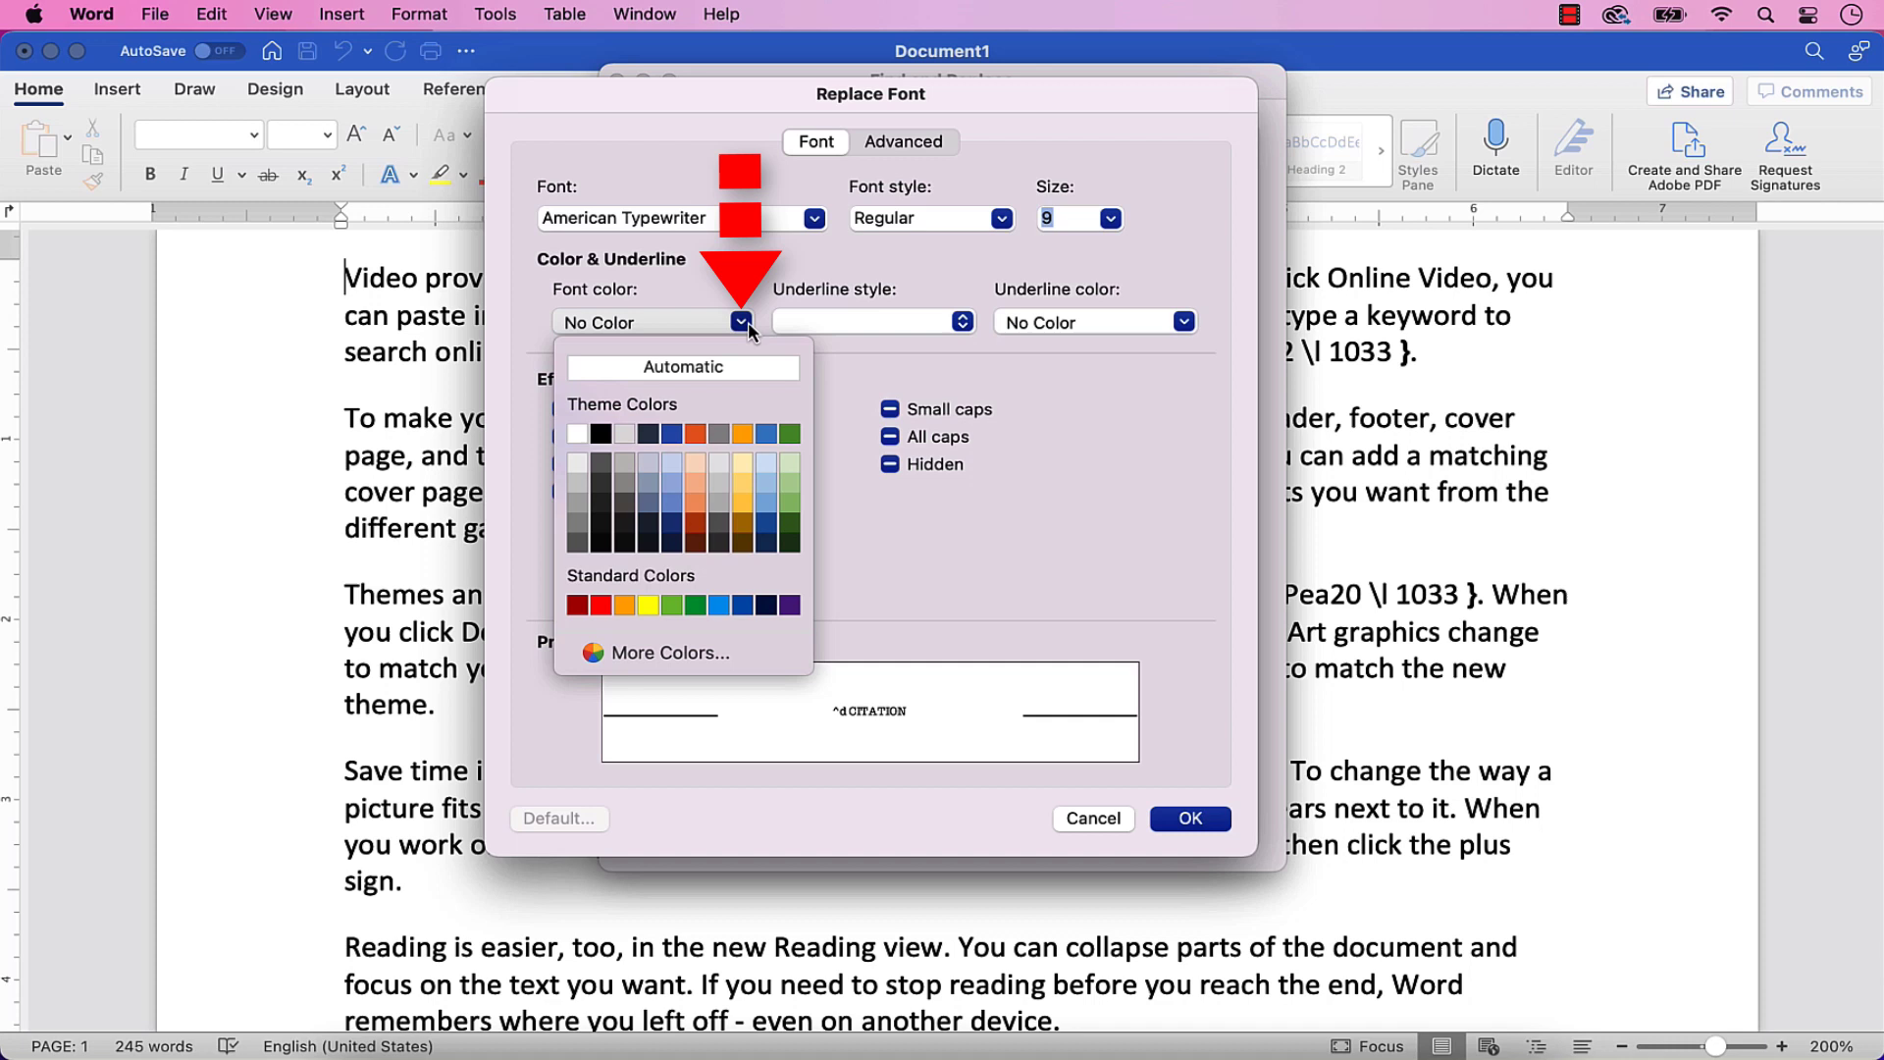
{"action": "left_click", "coordinate": [600, 605]}
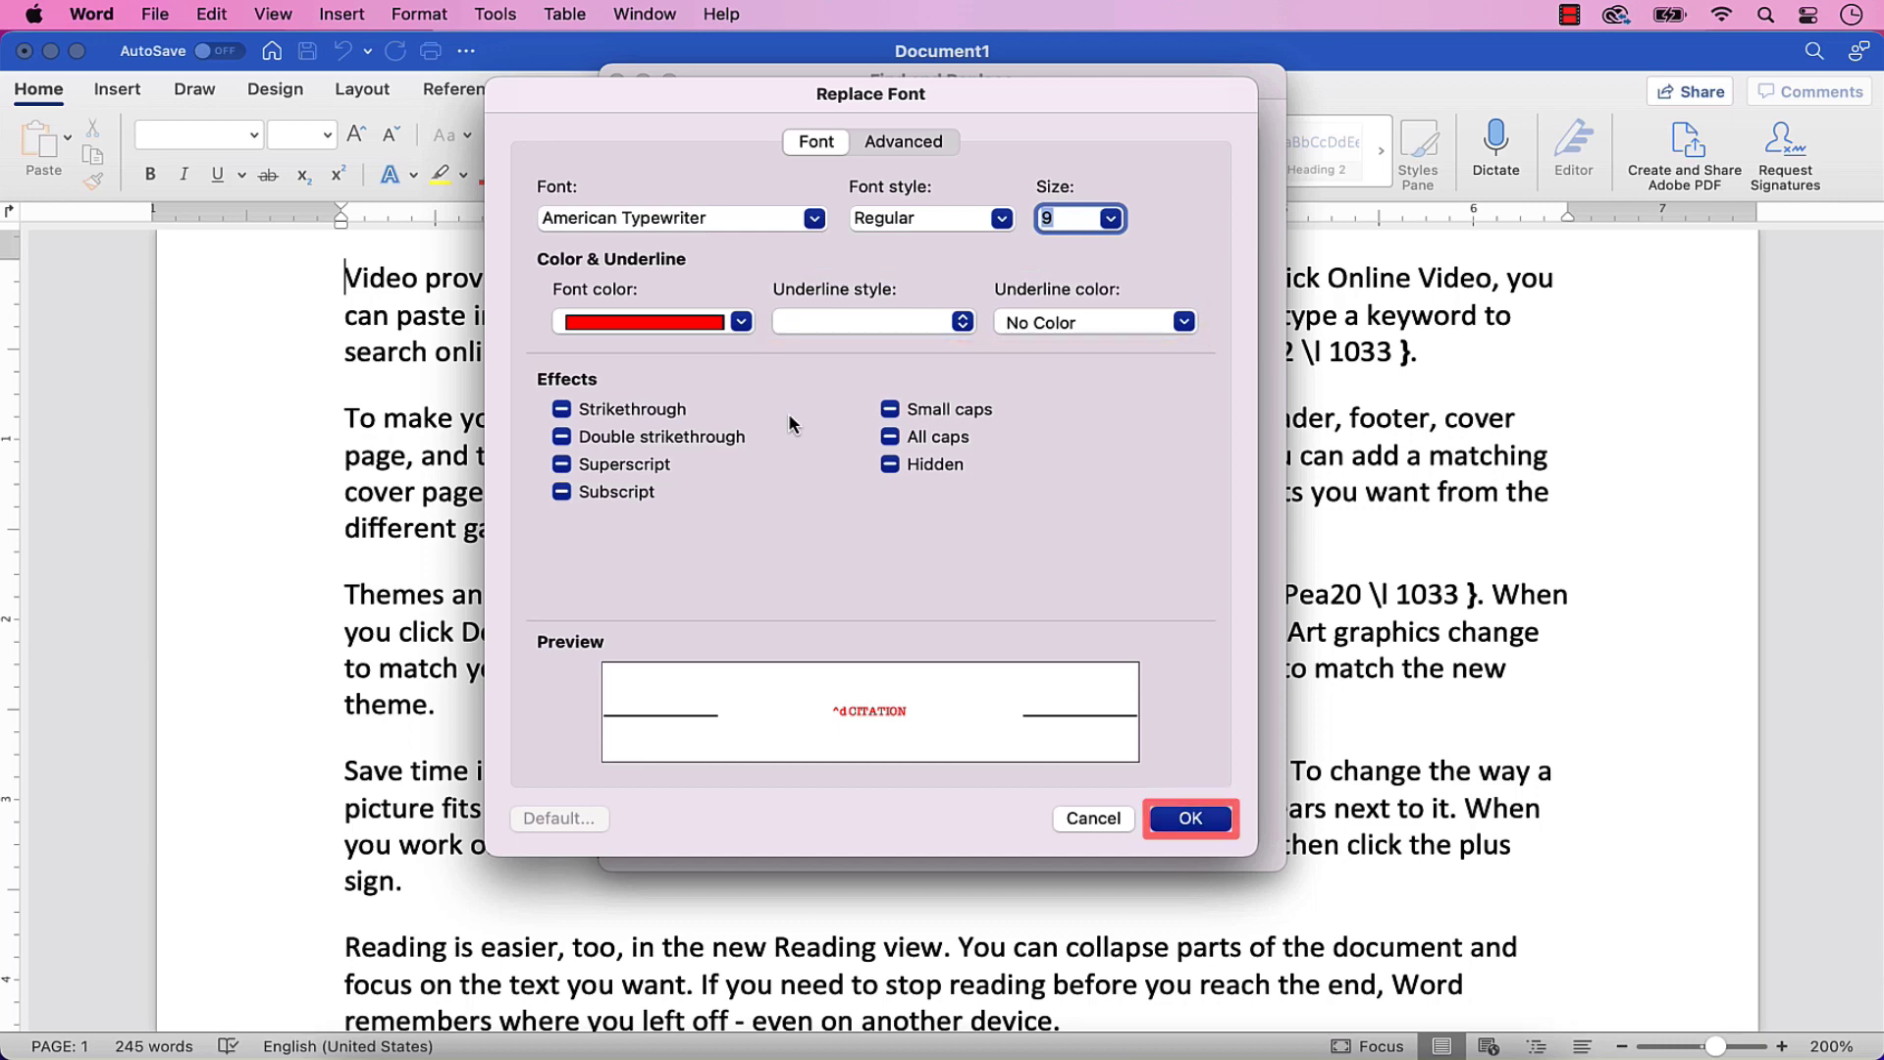
Step: Apply the red 9 pt American Typewriter format to all 3 citation fields and hide field codes
{"action": "left_click", "coordinate": [1172, 820]}
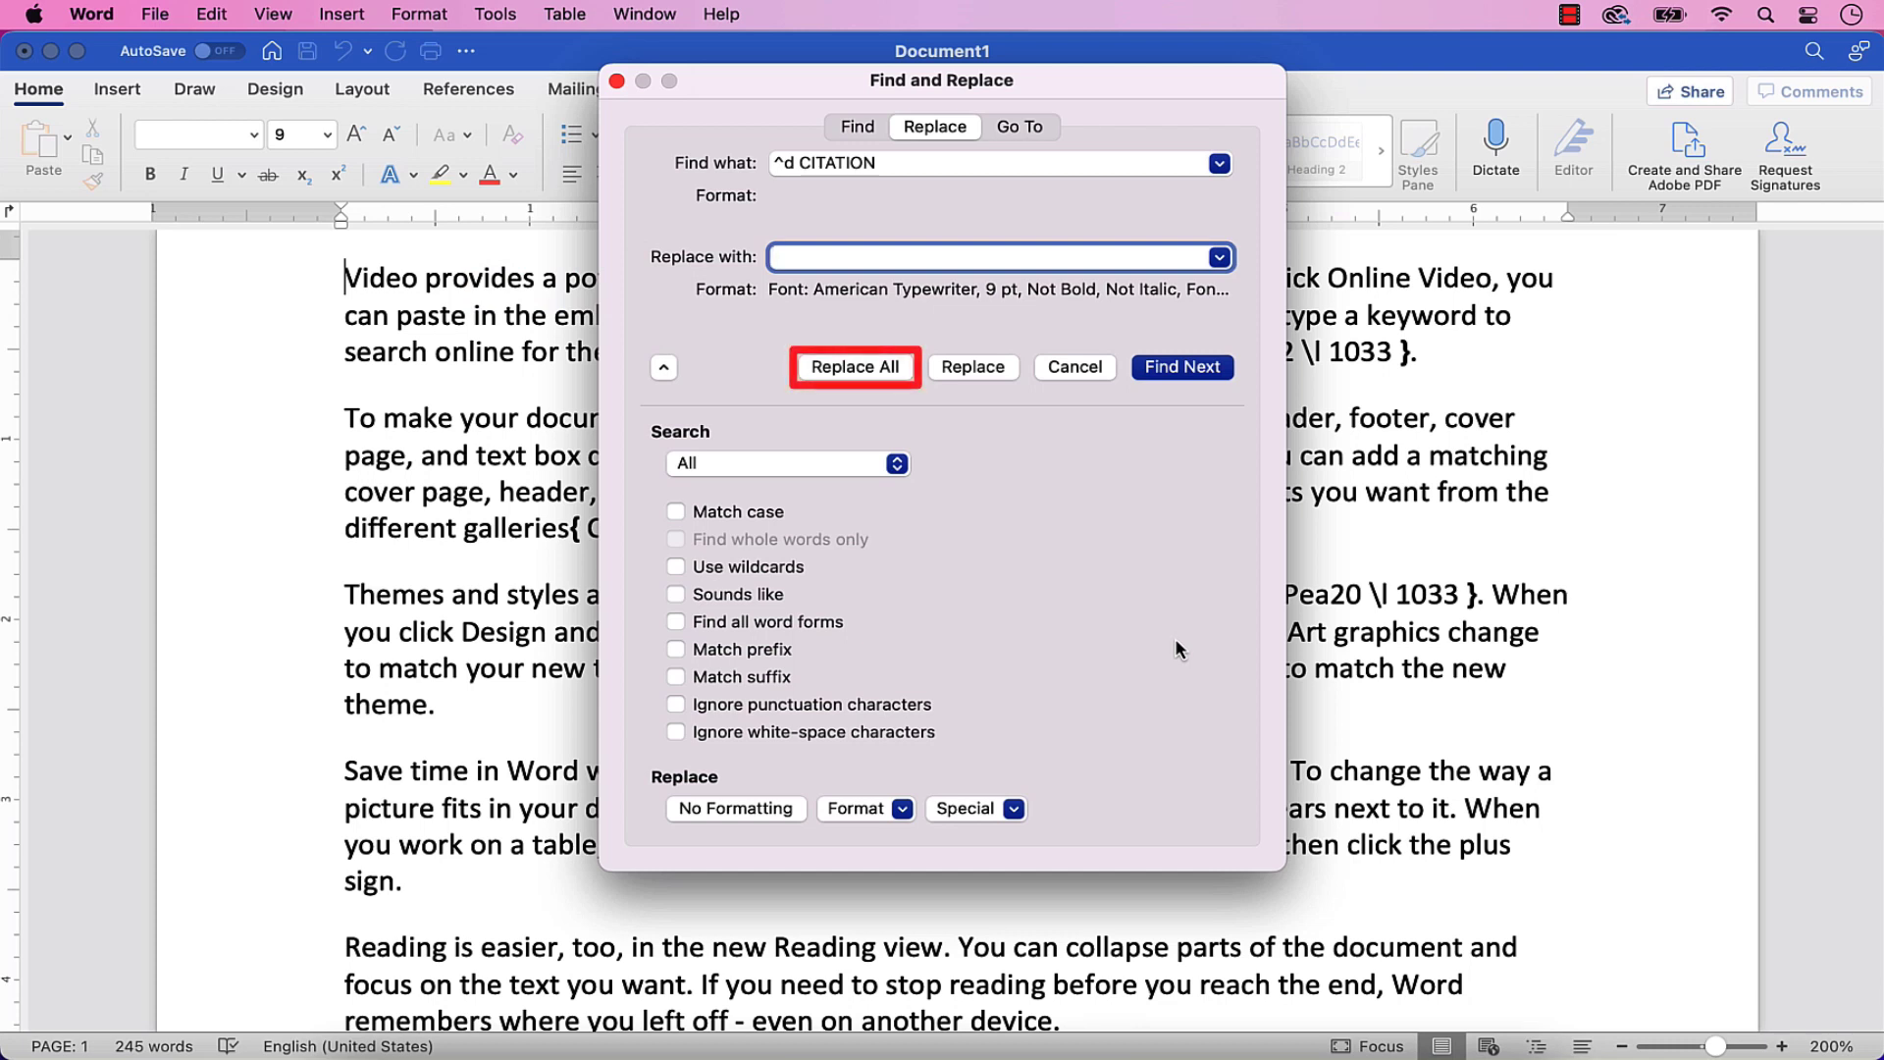
{"action": "left_click", "coordinate": [863, 366]}
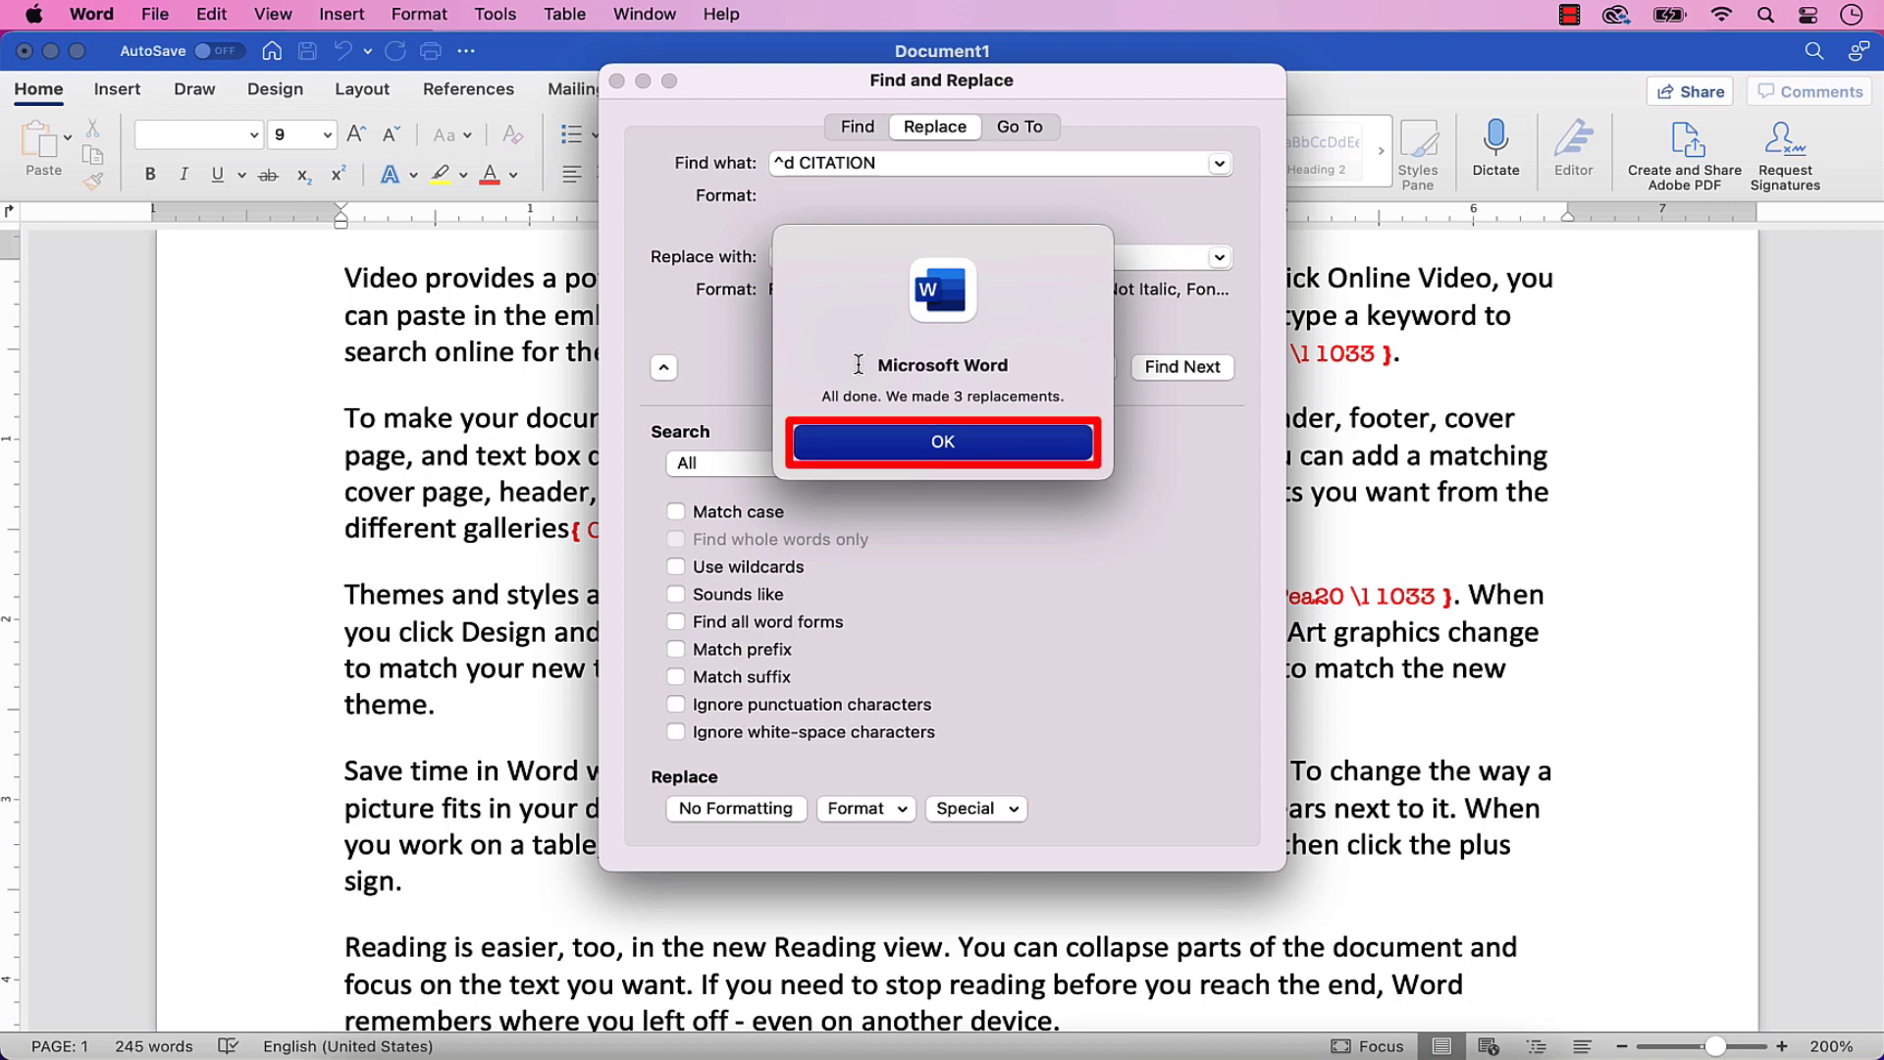
{"action": "left_click", "coordinate": [805, 439]}
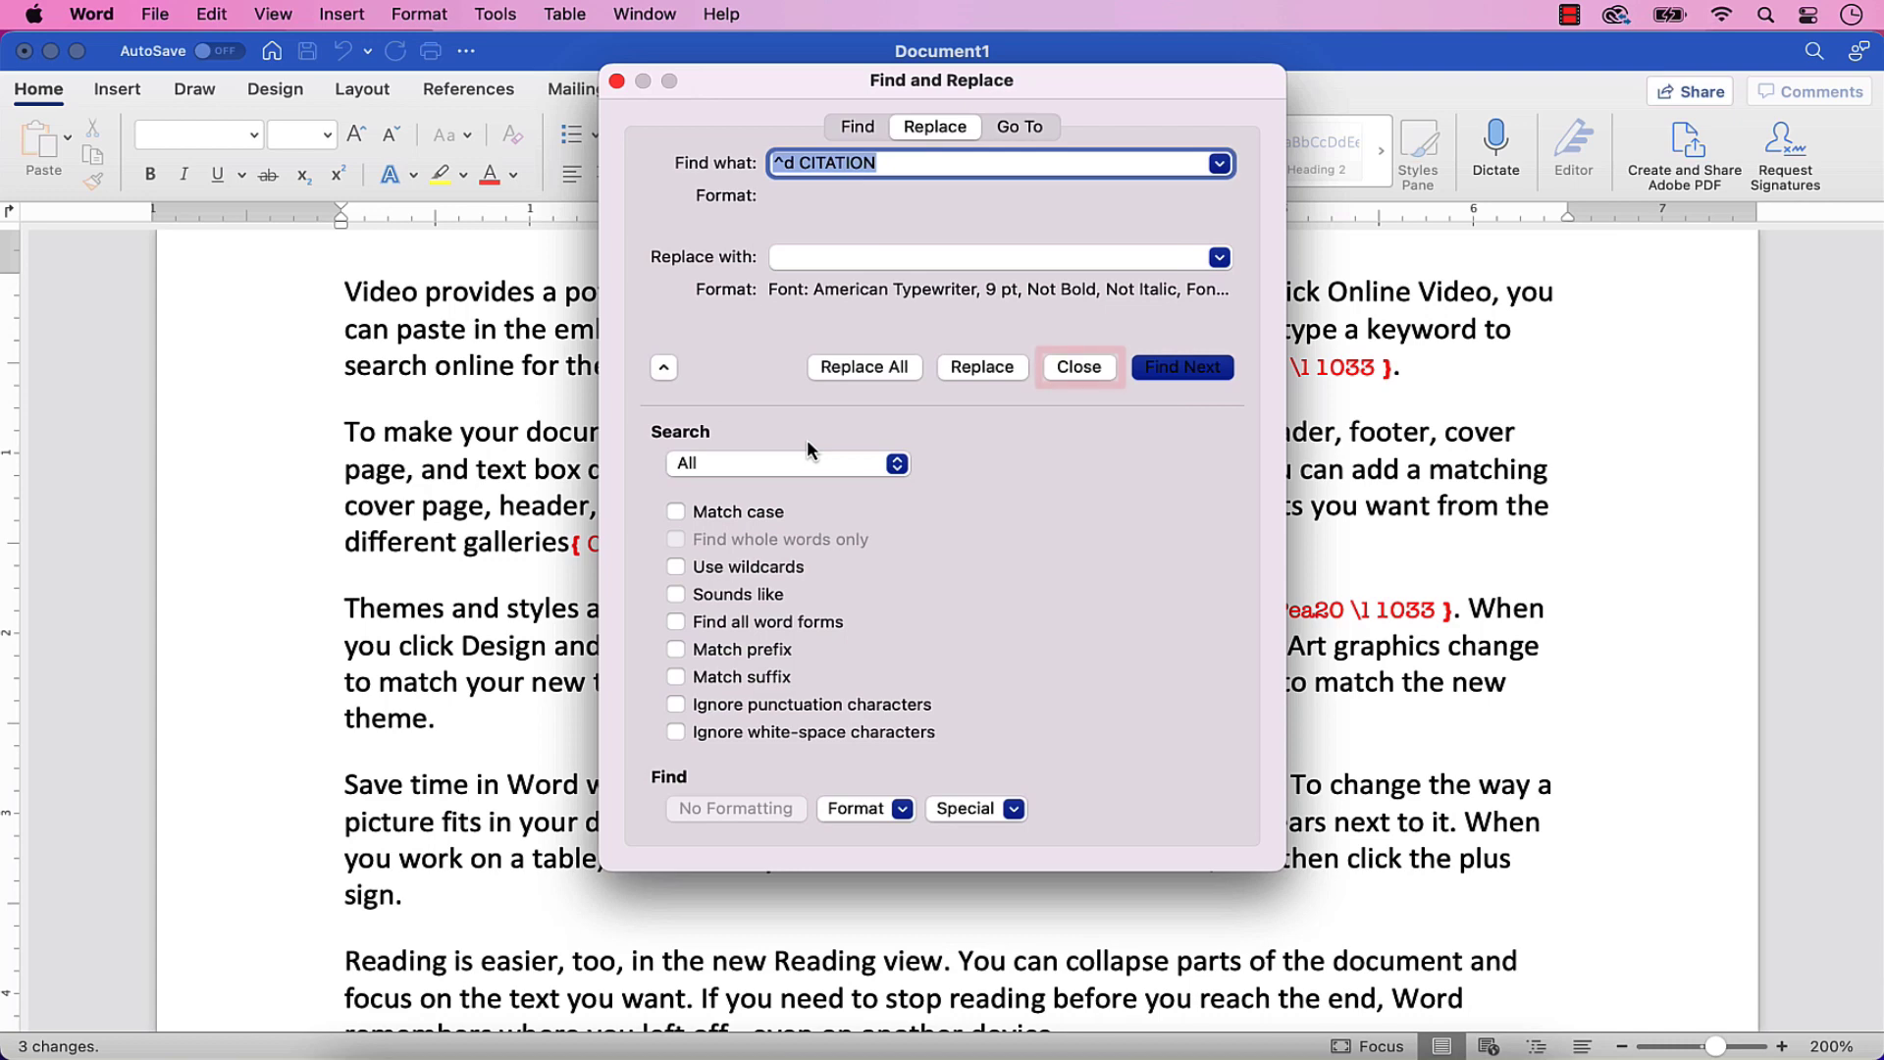
{"action": "left_click", "coordinate": [1084, 369]}
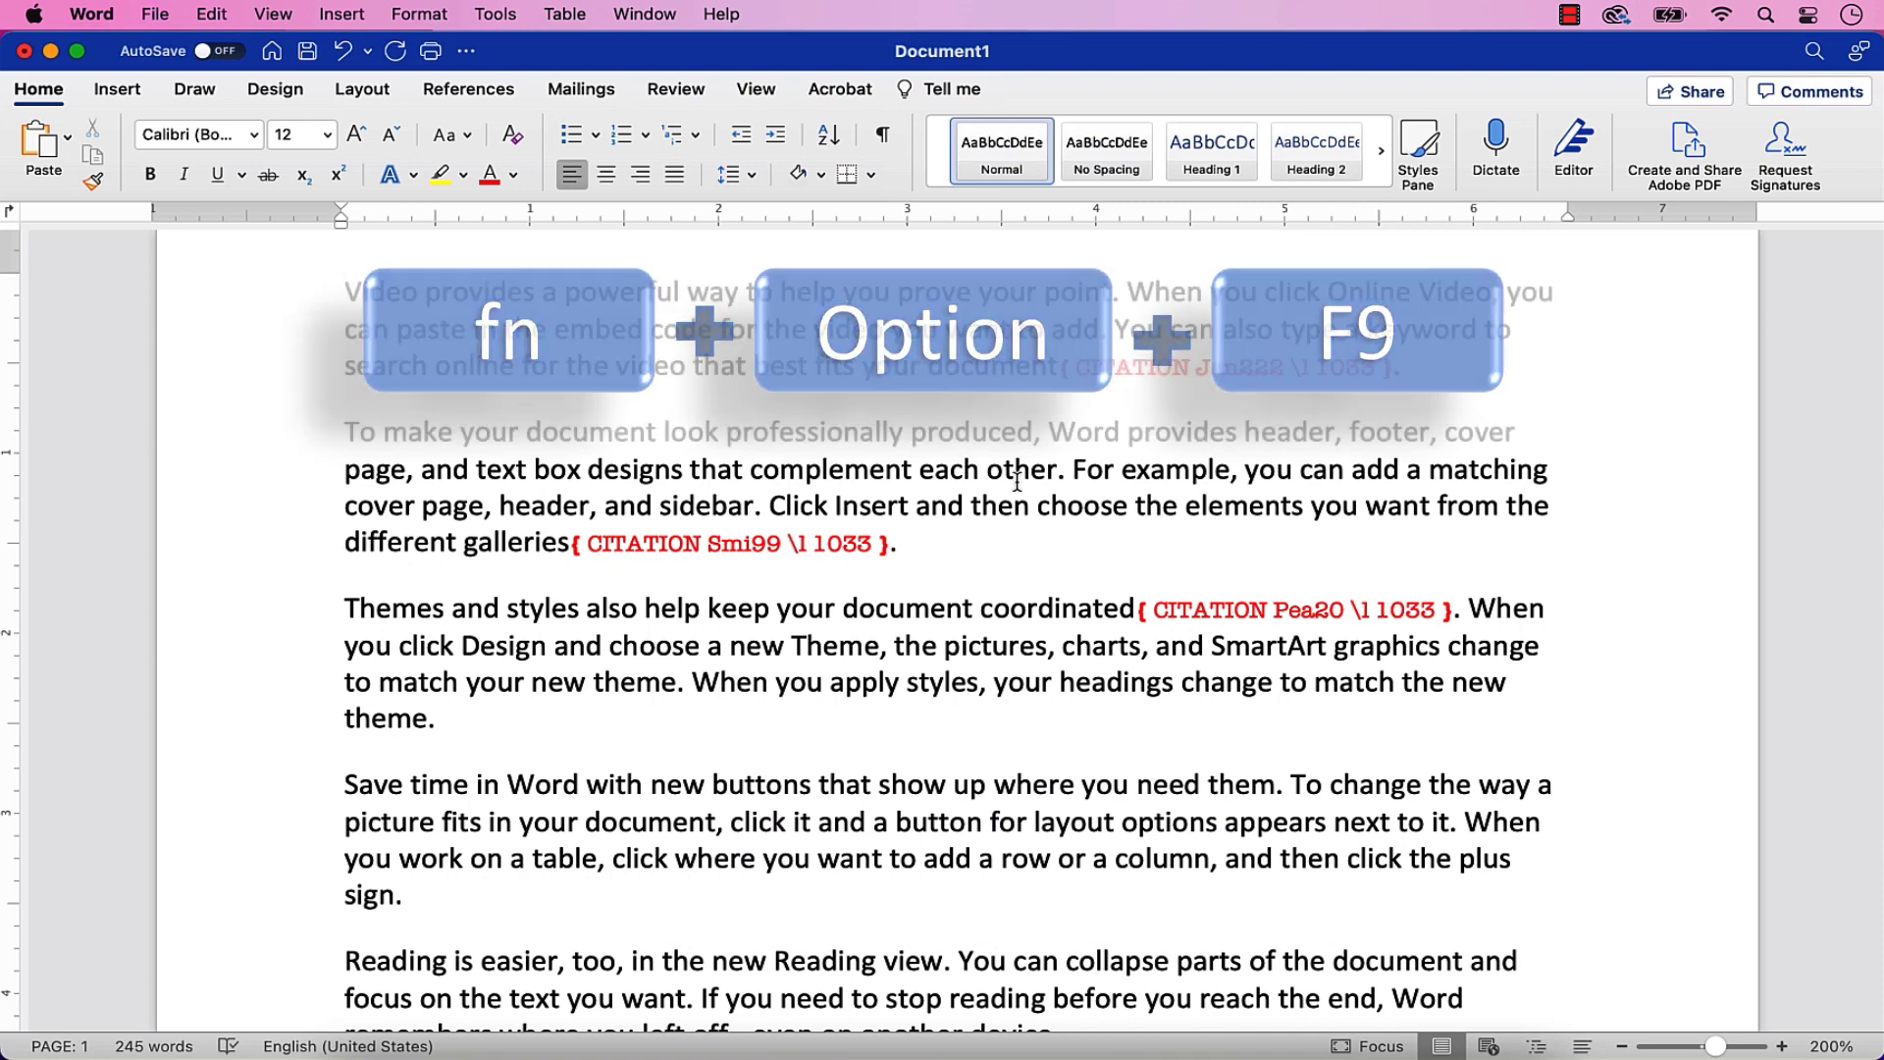
{"action": "key", "text": "alt+F9"}
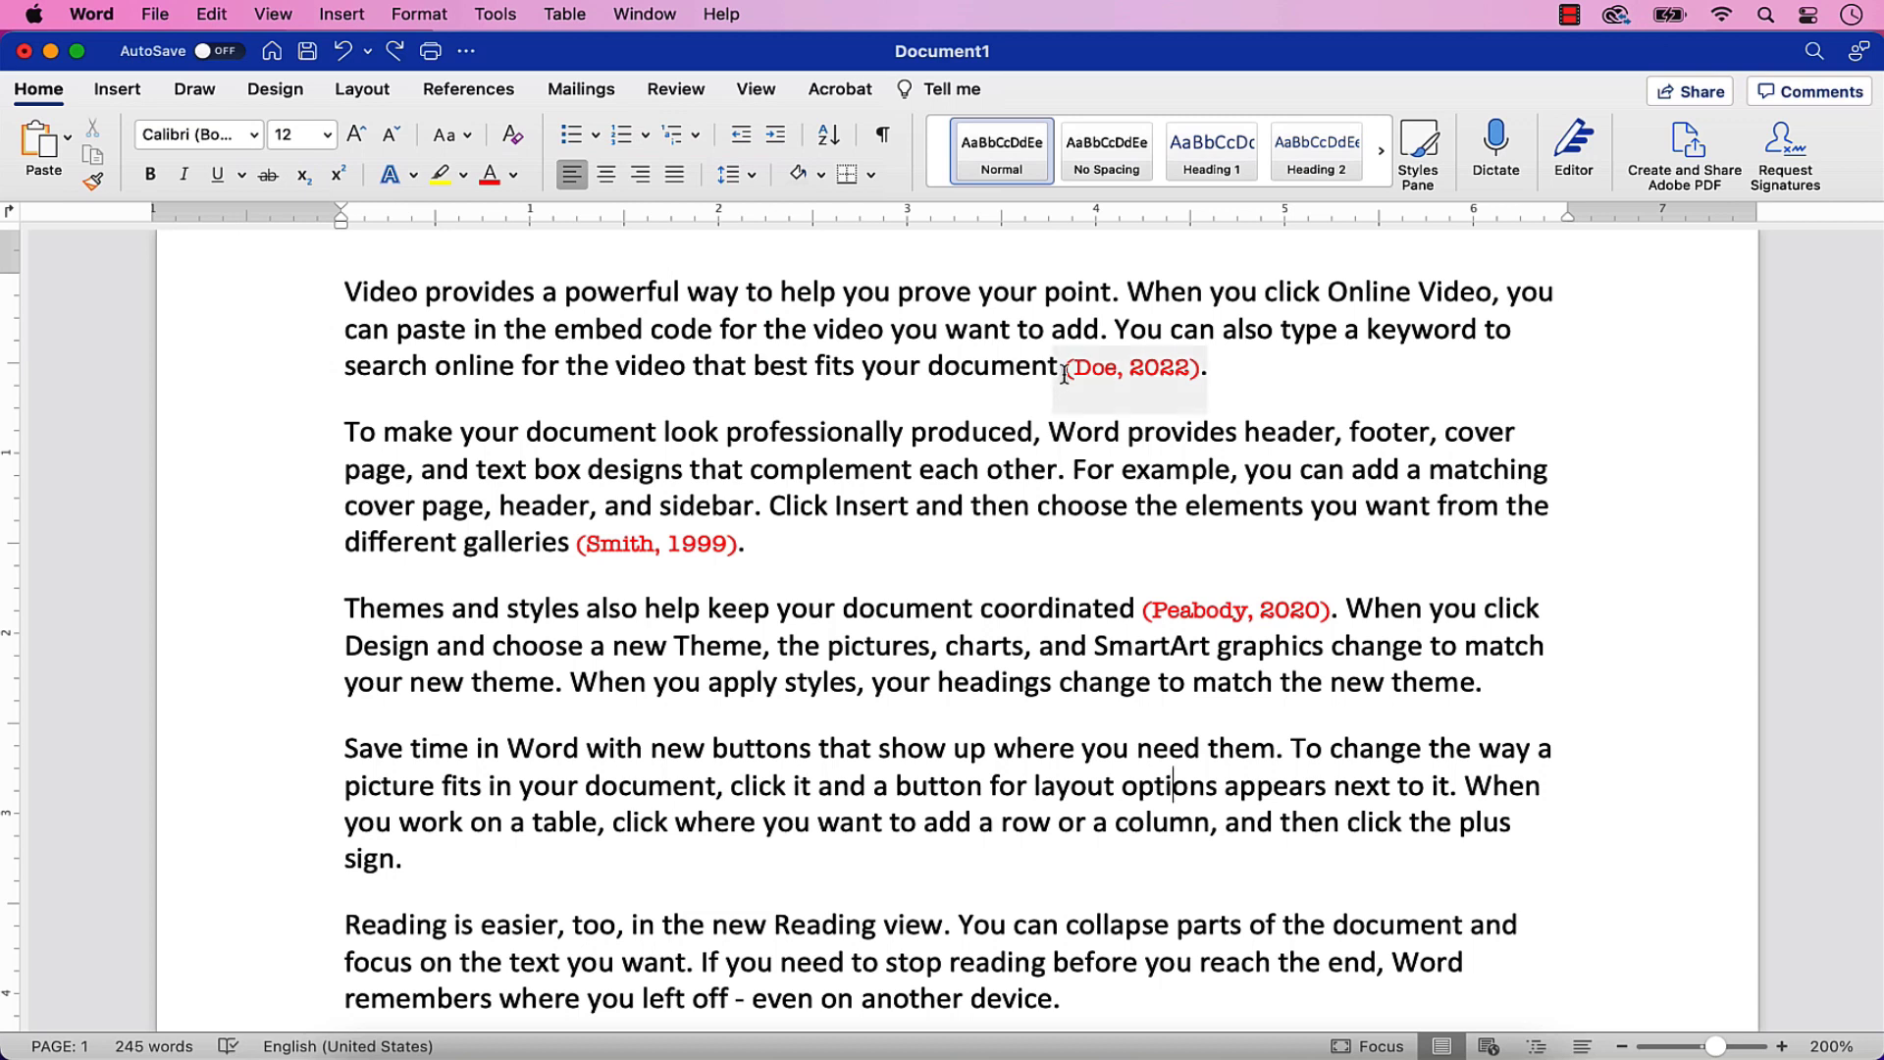
Step: Change the (Doe, 2022) citation's font color to dark green
{"action": "left_click_drag", "start_coordinate": [1065, 373], "coordinate": [1203, 369]}
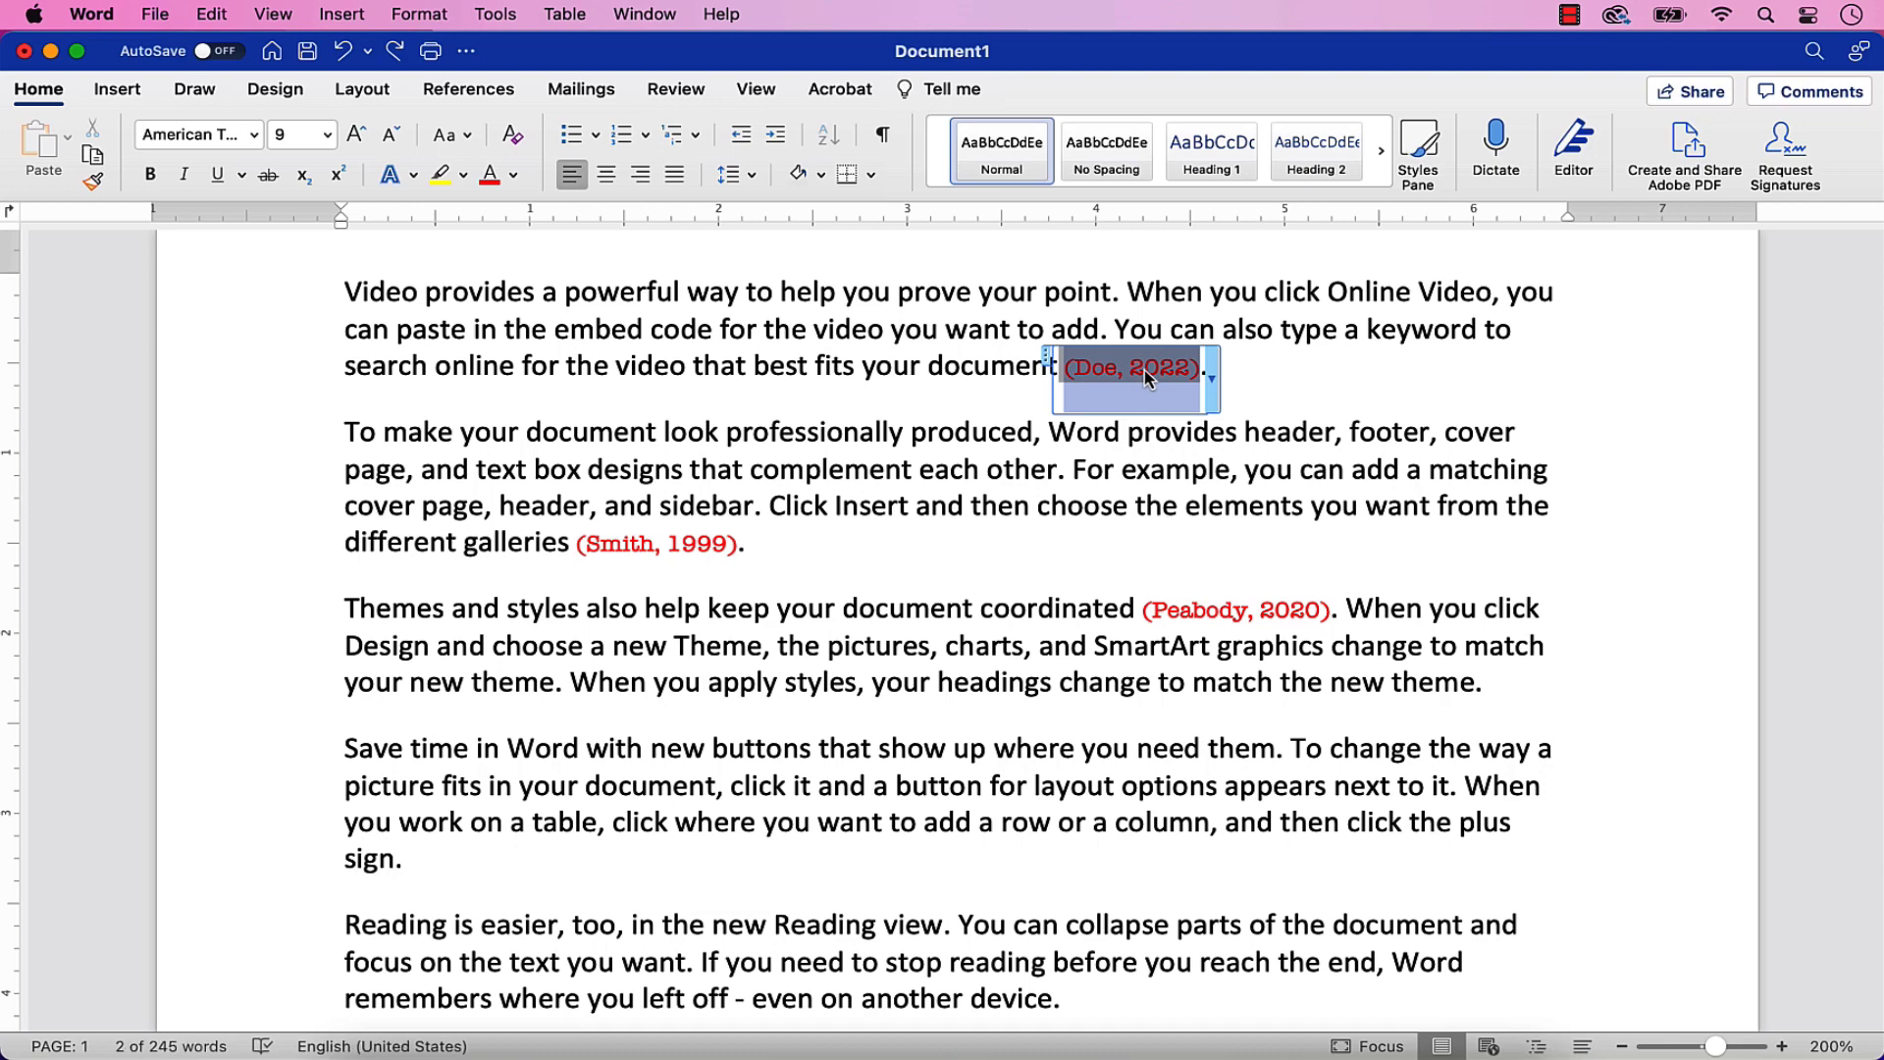
{"action": "right_click", "coordinate": [1146, 377]}
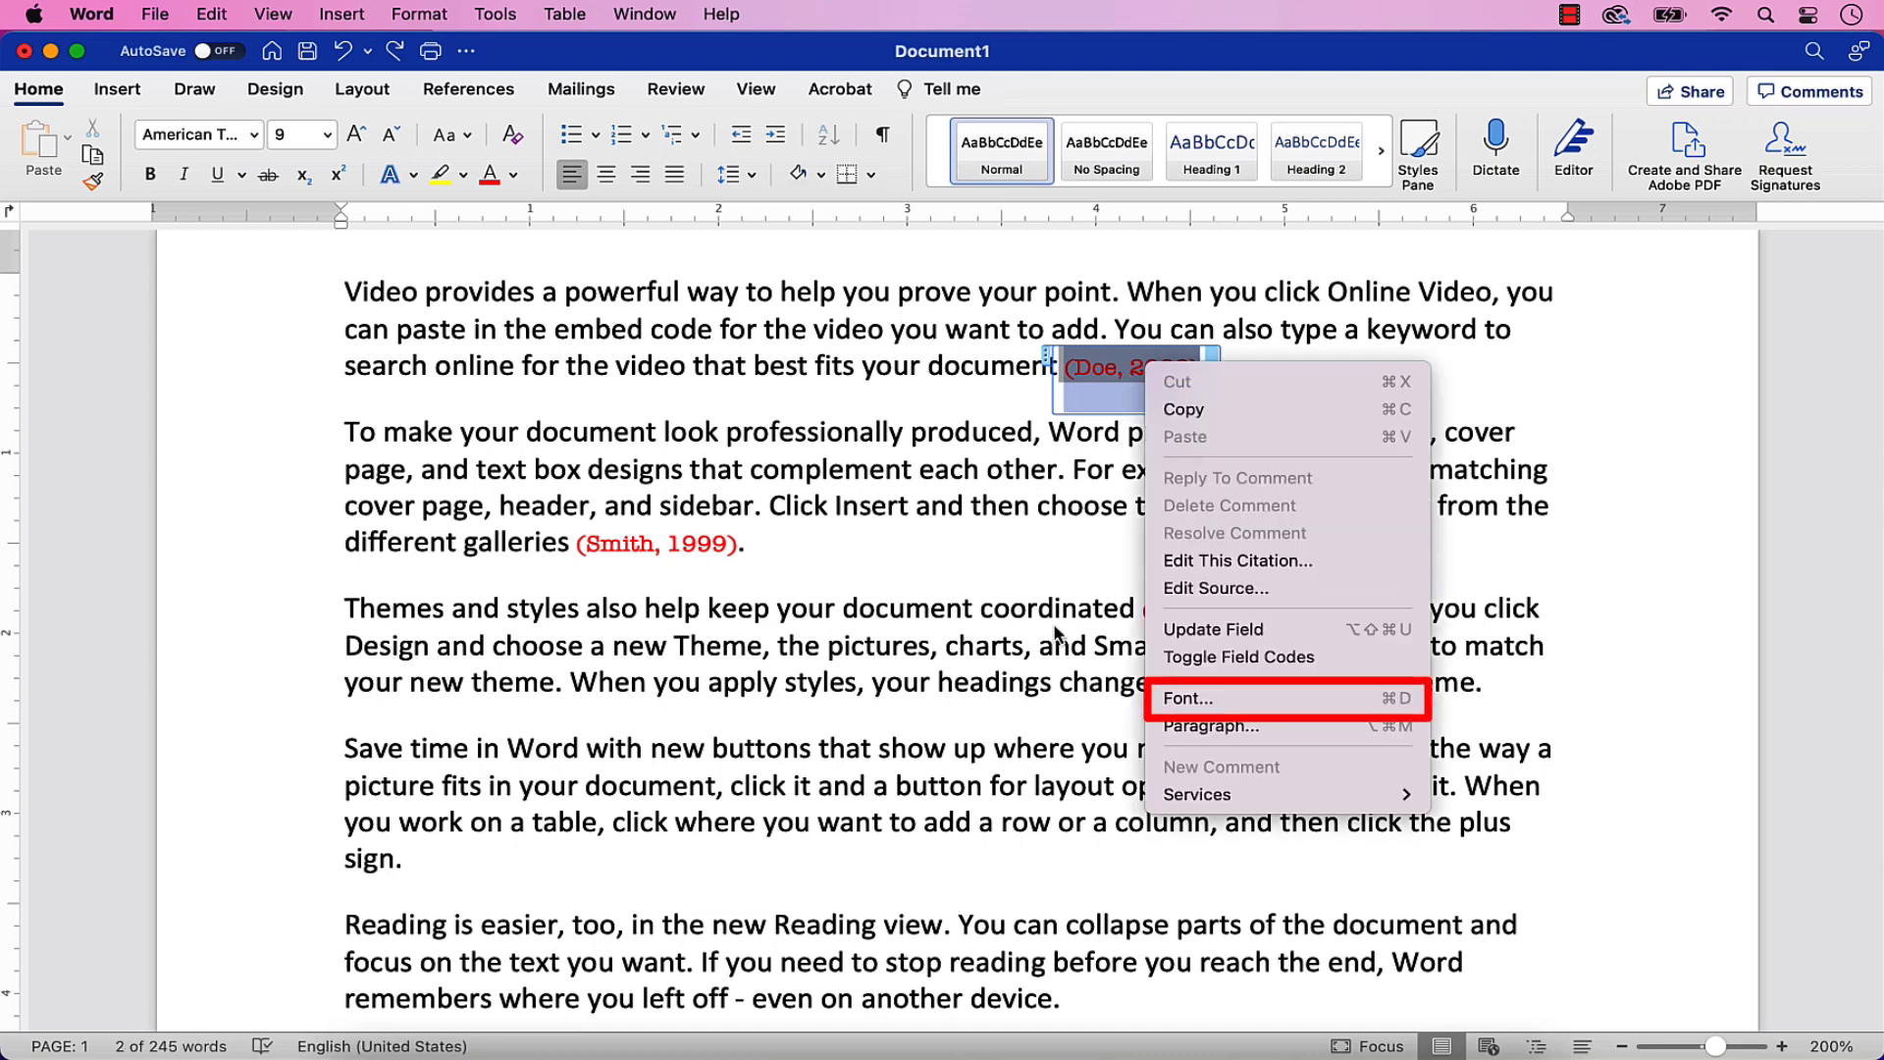
{"action": "left_click", "coordinate": [1161, 695]}
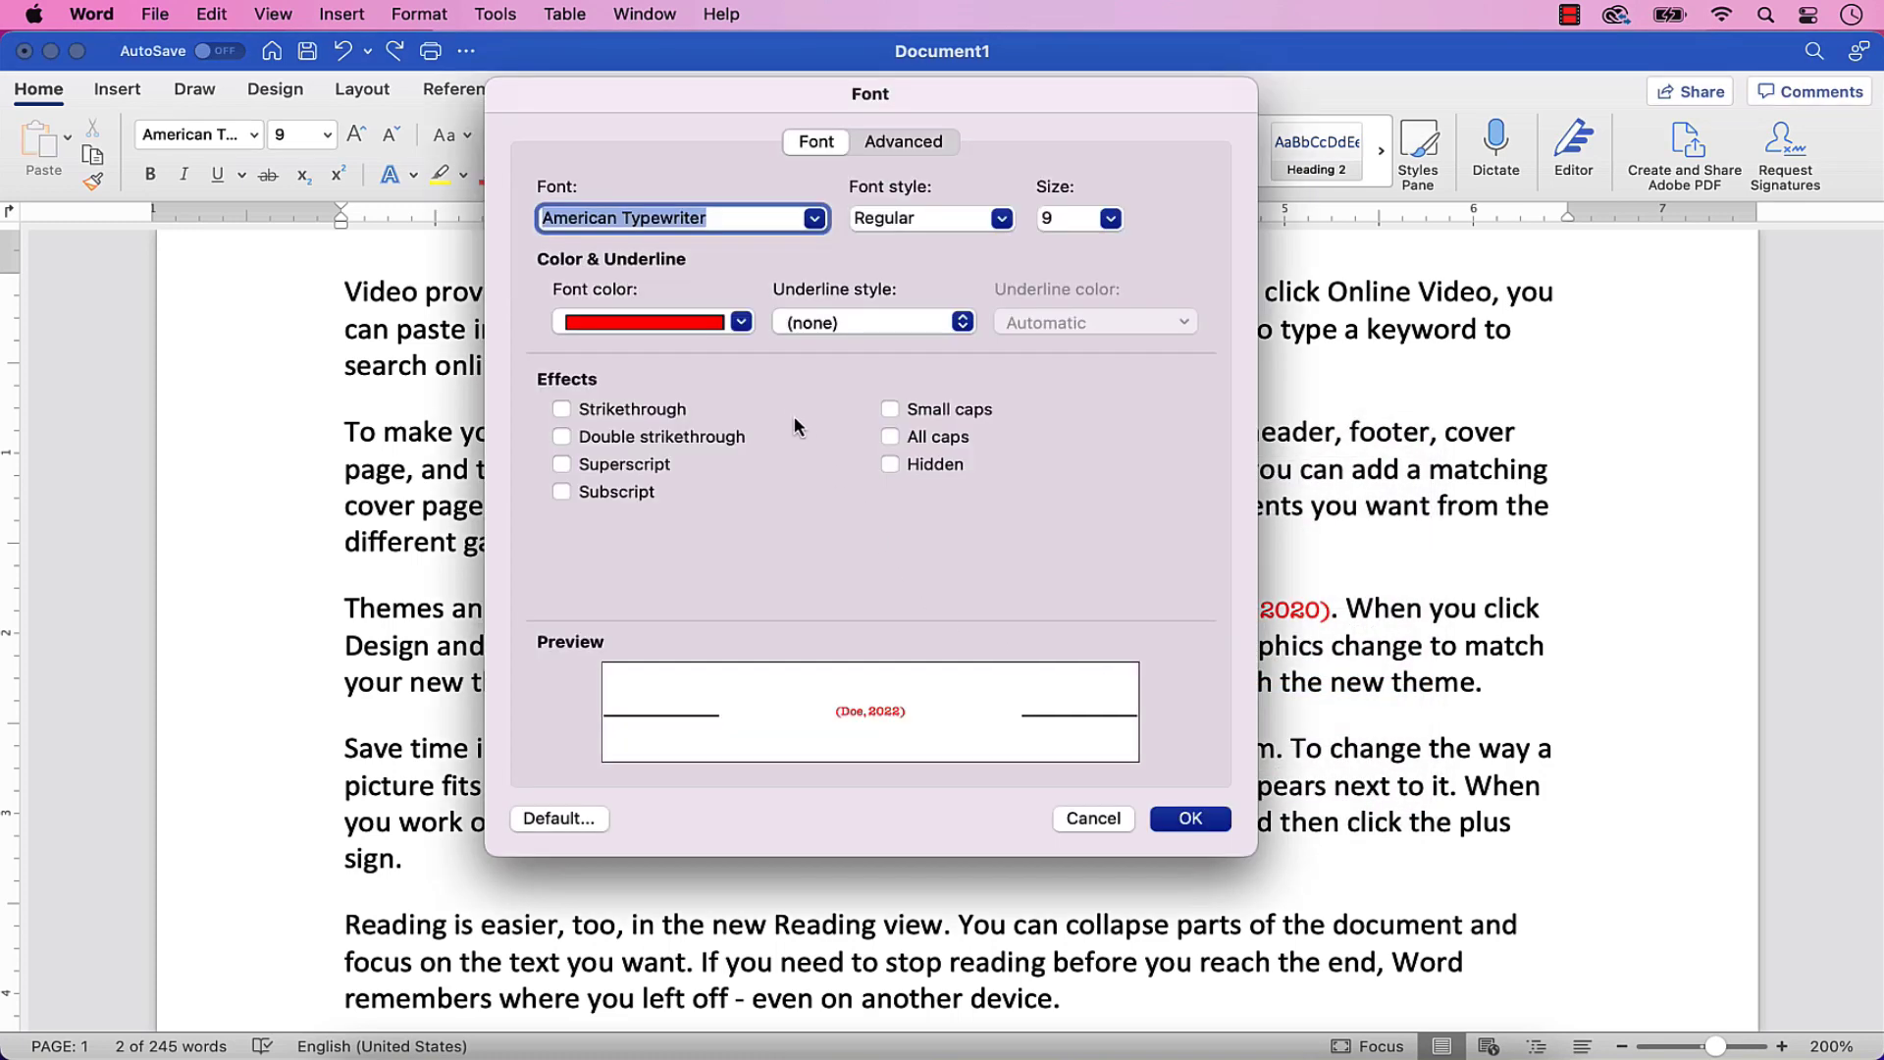
{"action": "left_click", "coordinate": [742, 323]}
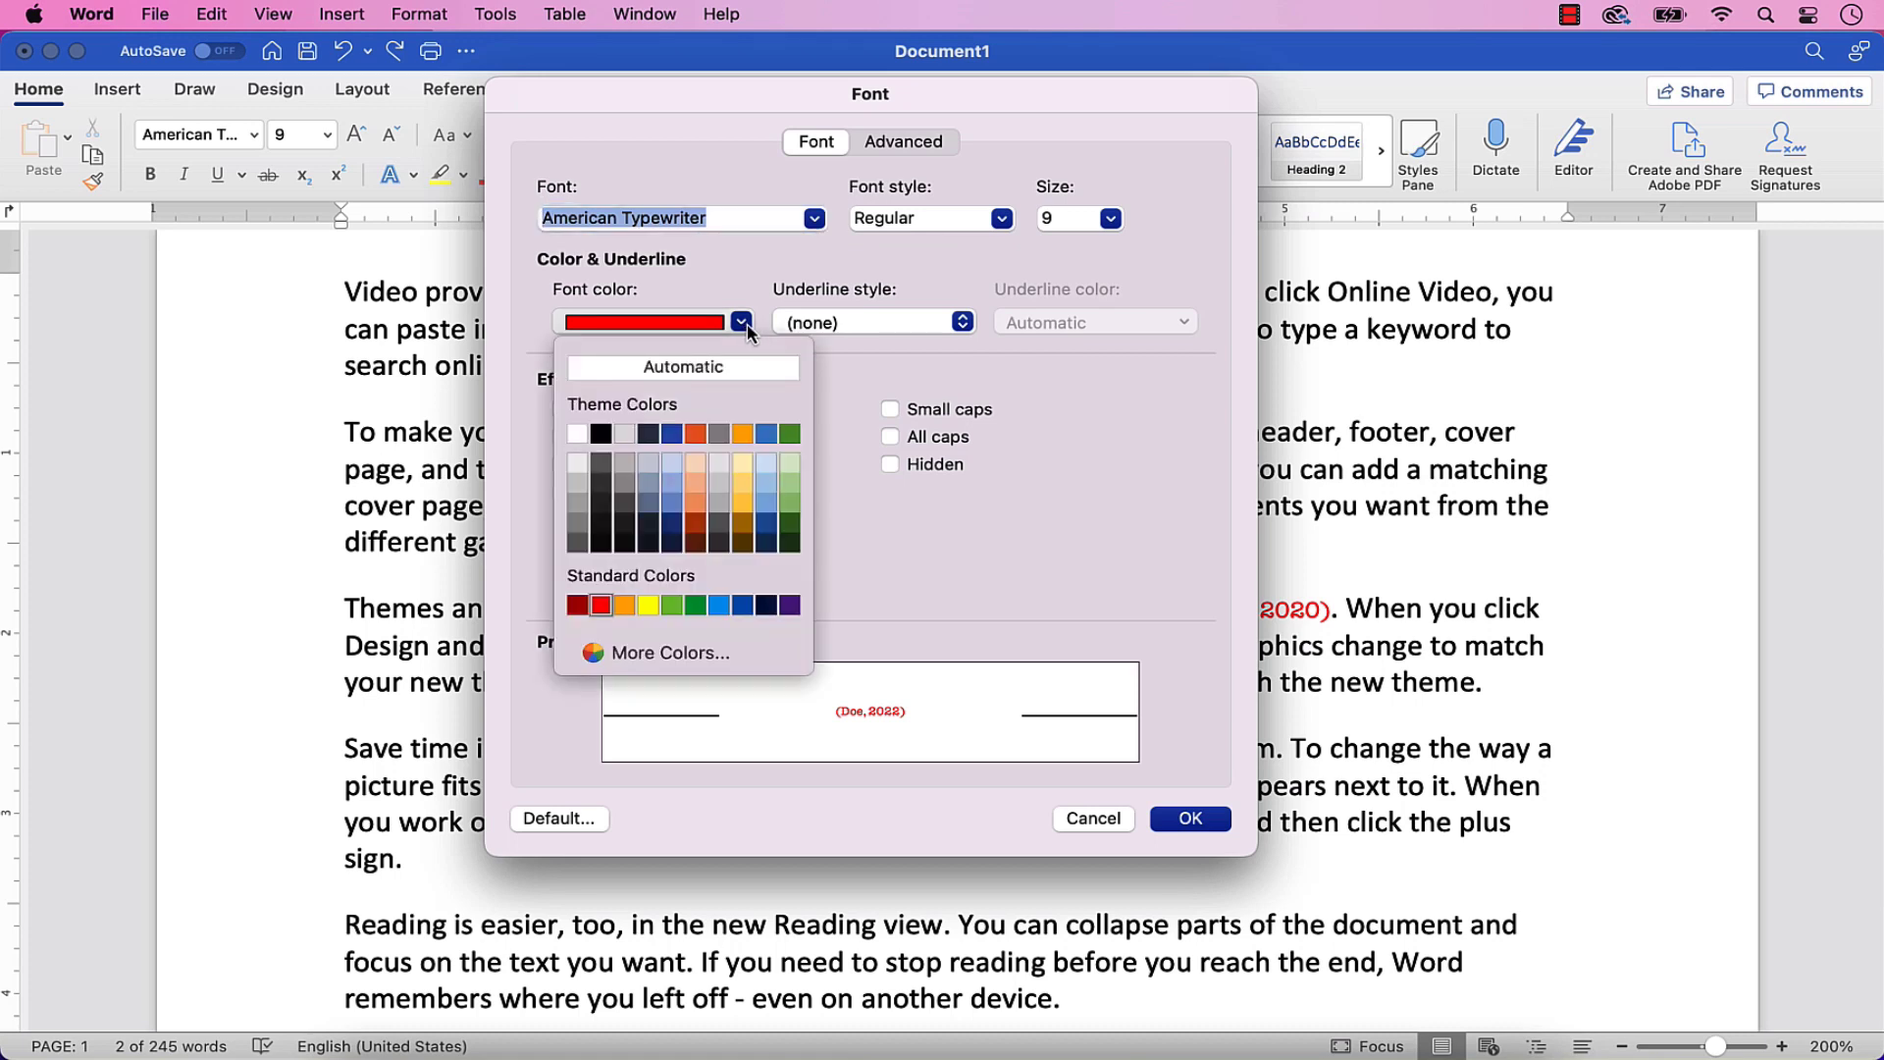
{"action": "left_click", "coordinate": [798, 522]}
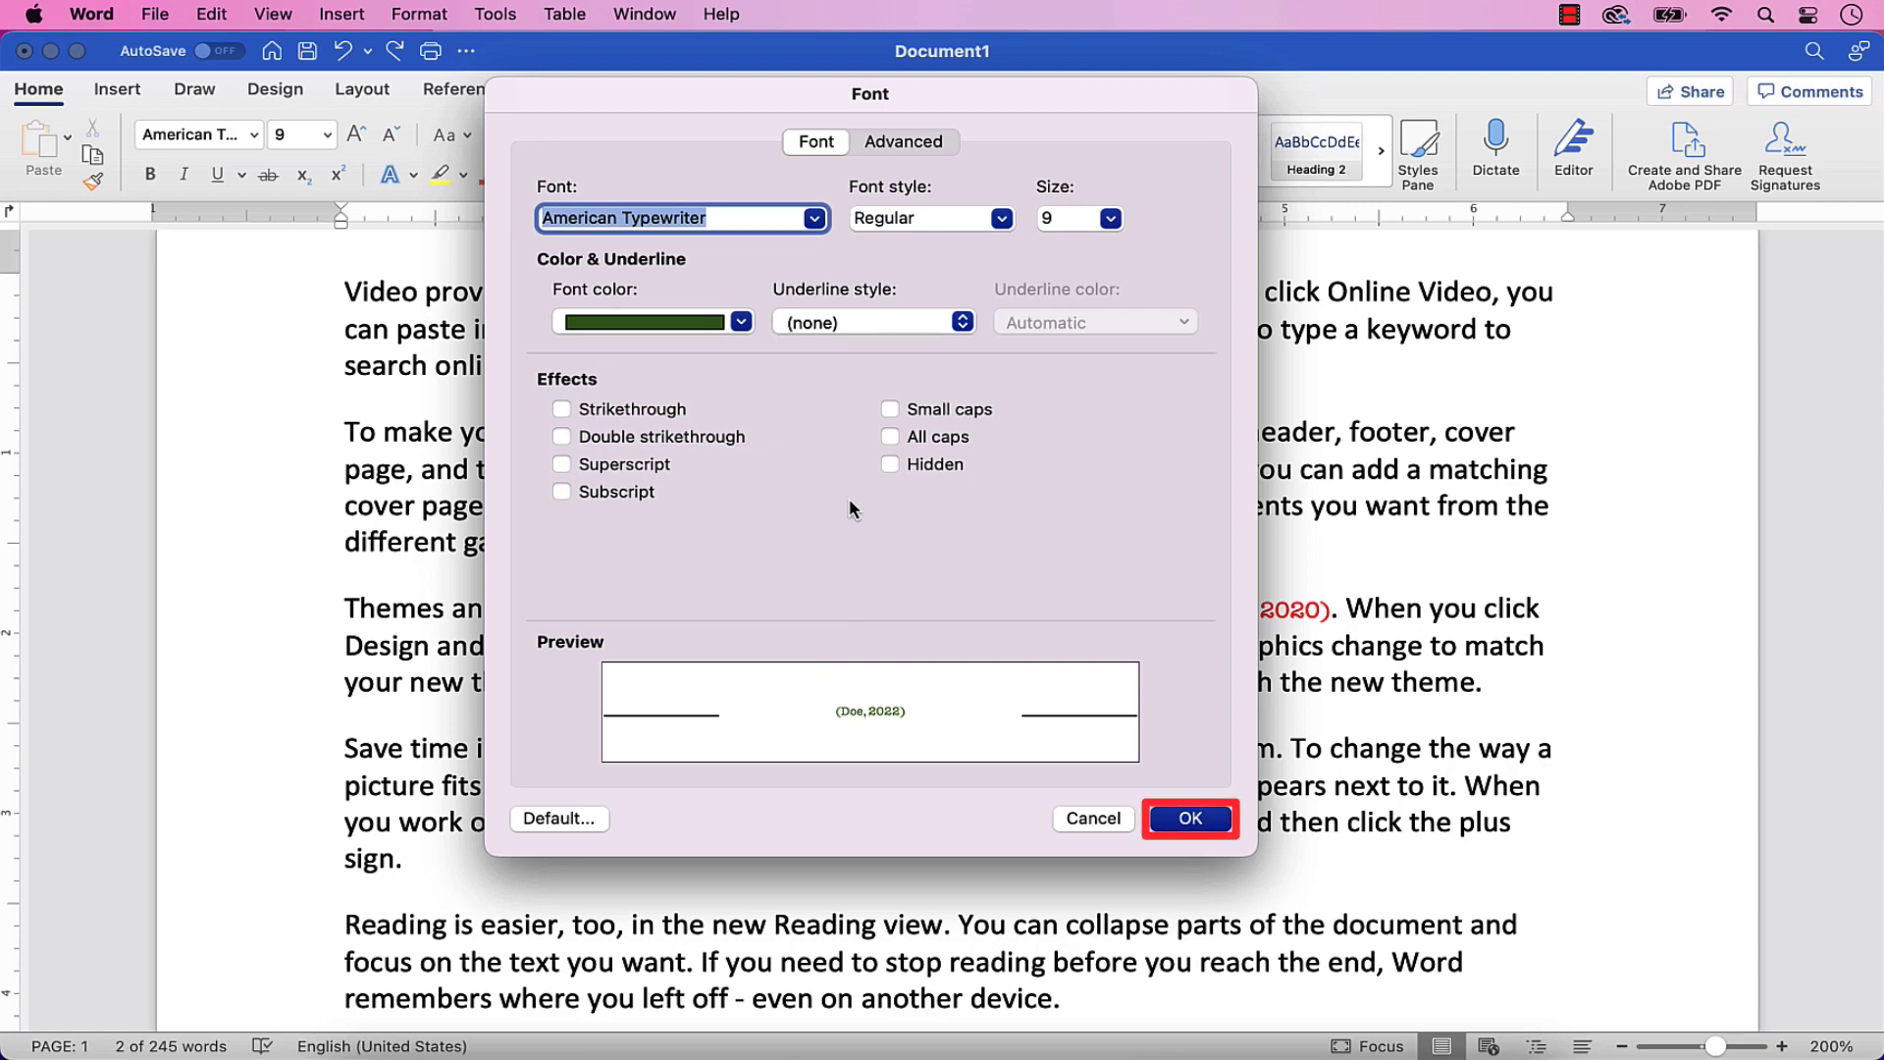
{"action": "left_click", "coordinate": [1192, 819]}
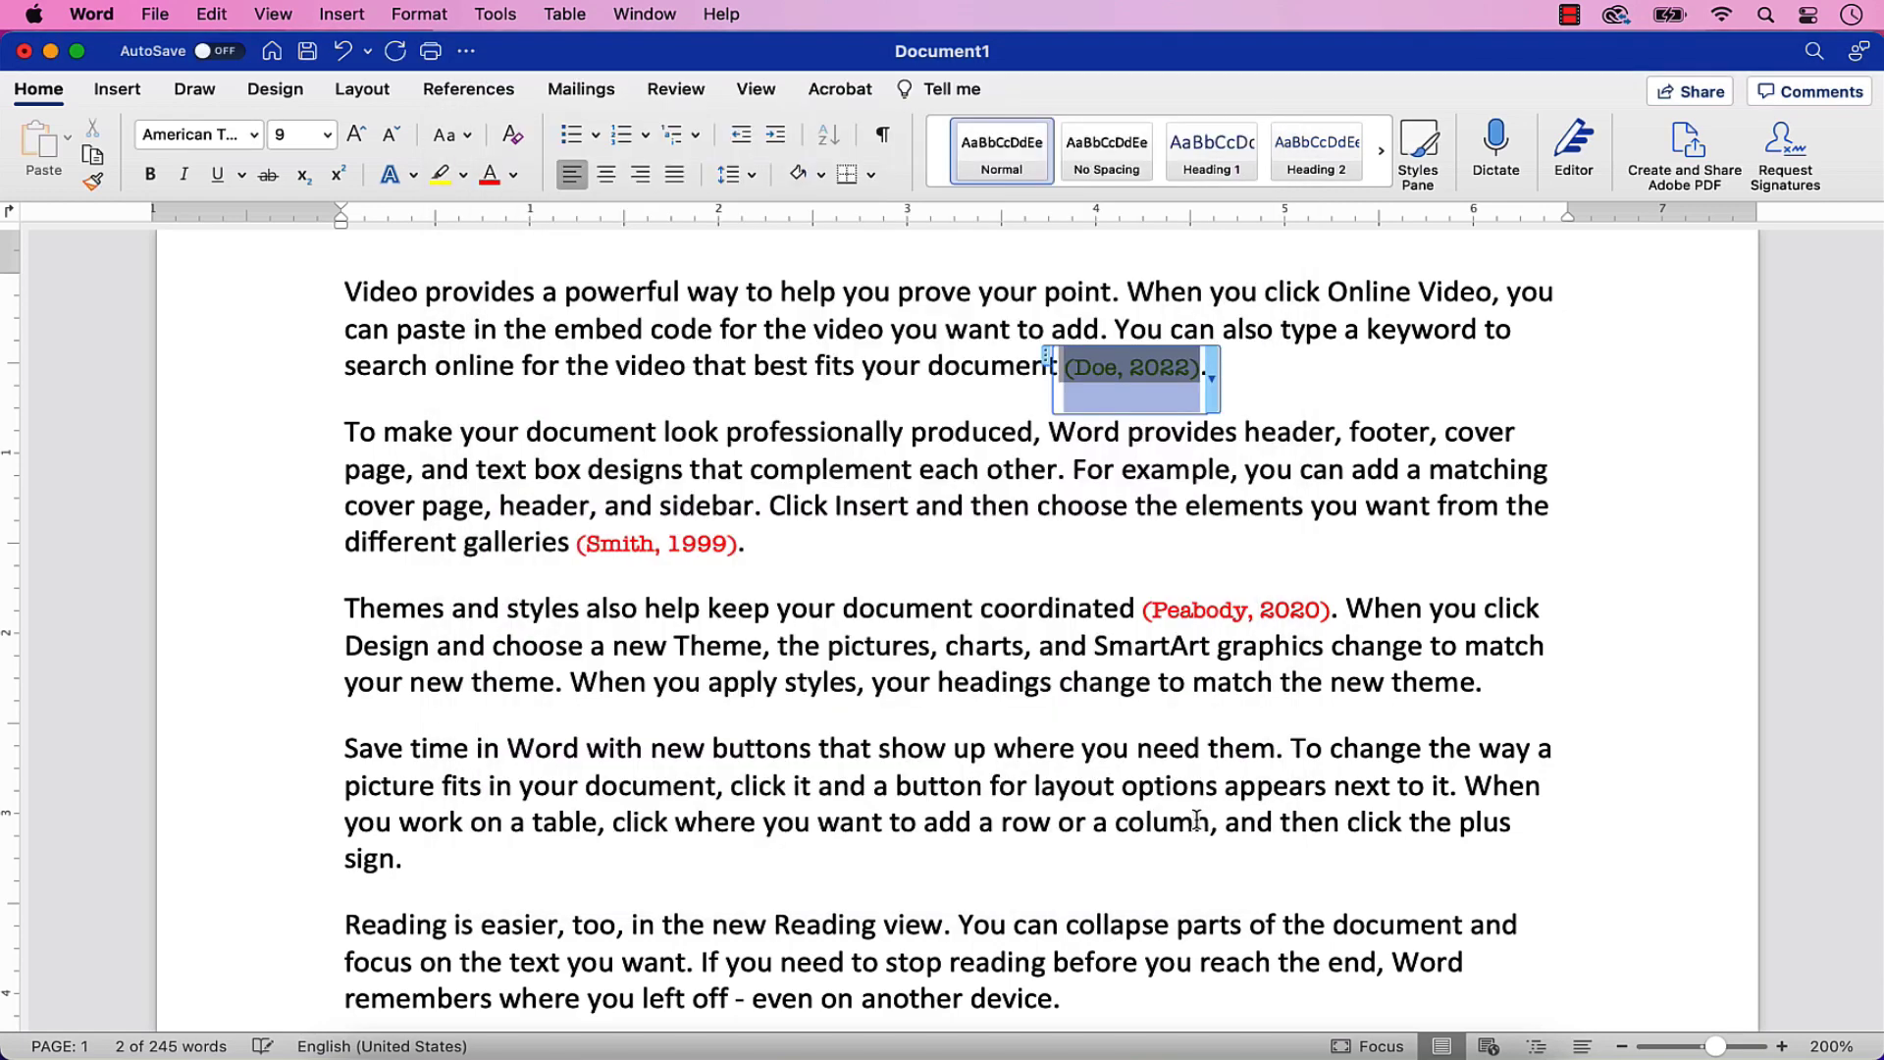
{"action": "left_click", "coordinate": [1273, 380]}
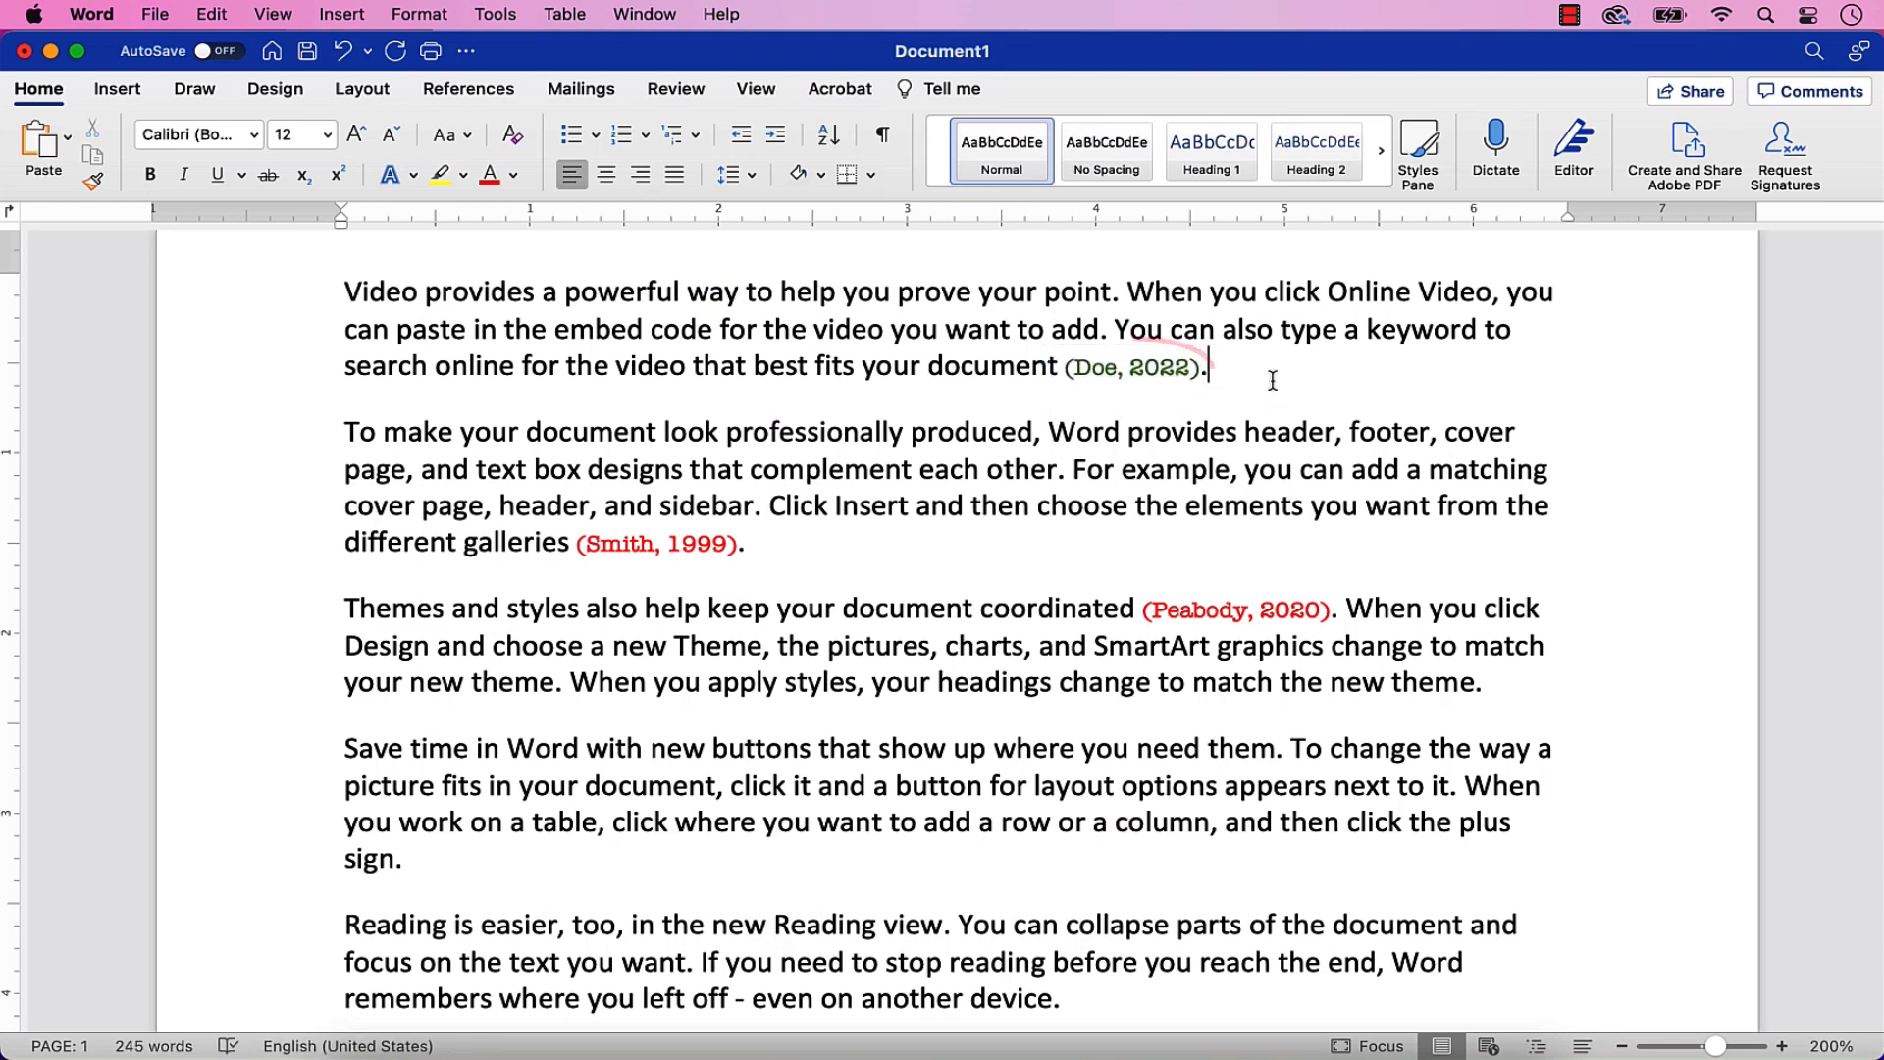